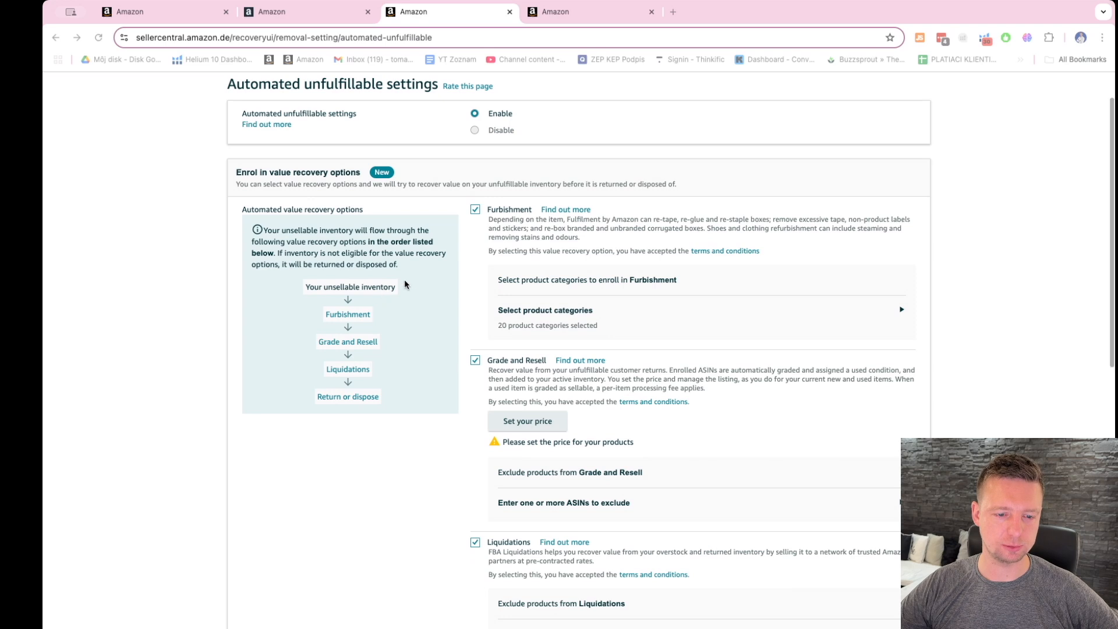
Deselect Furbishment in the value recovery options for unsellable inventory.
{"action": "scroll", "coordinate": [459, 222], "scroll_direction": "down", "scroll_amount": 1}
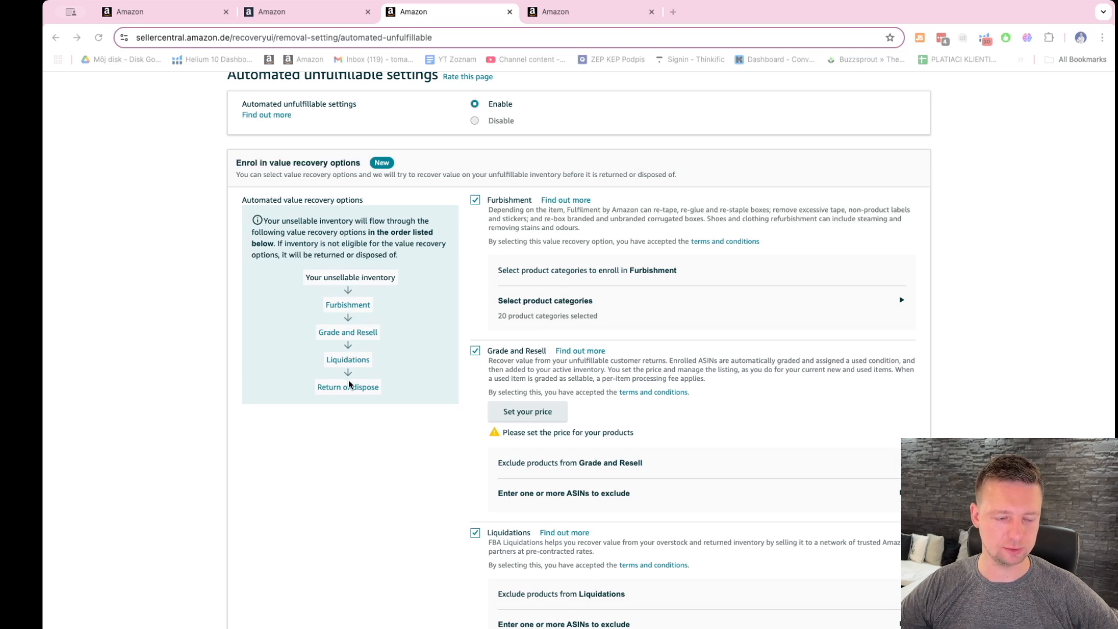
{"action": "scroll", "coordinate": [350, 401], "scroll_direction": "down", "scroll_amount": 1}
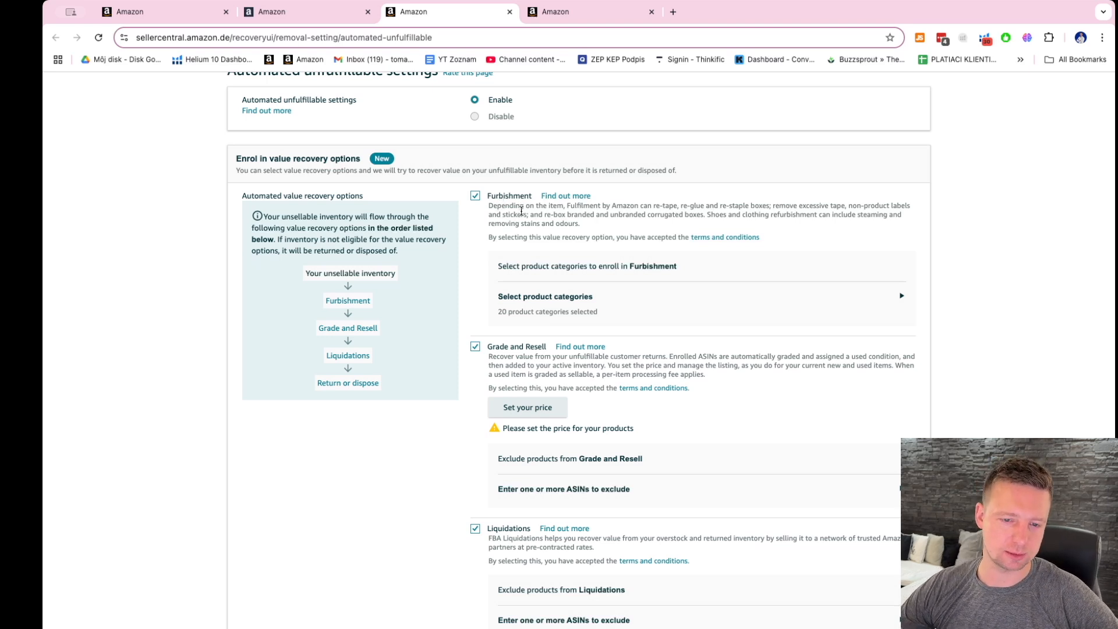
{"action": "left_click", "coordinate": [484, 200]}
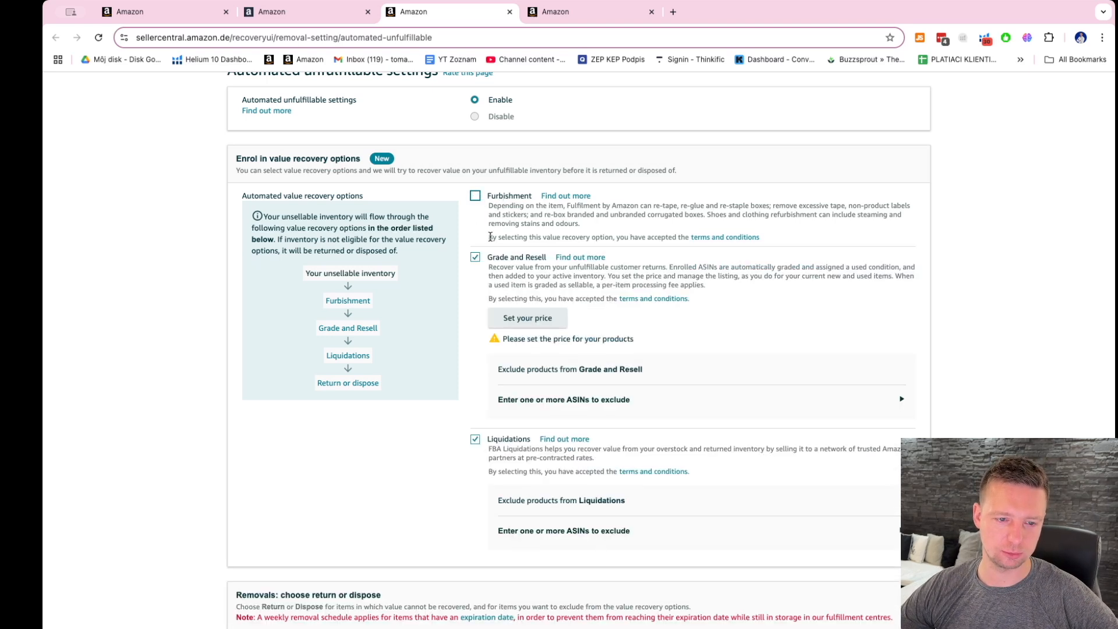
{"action": "scroll", "coordinate": [454, 264], "scroll_direction": "down", "scroll_amount": 1}
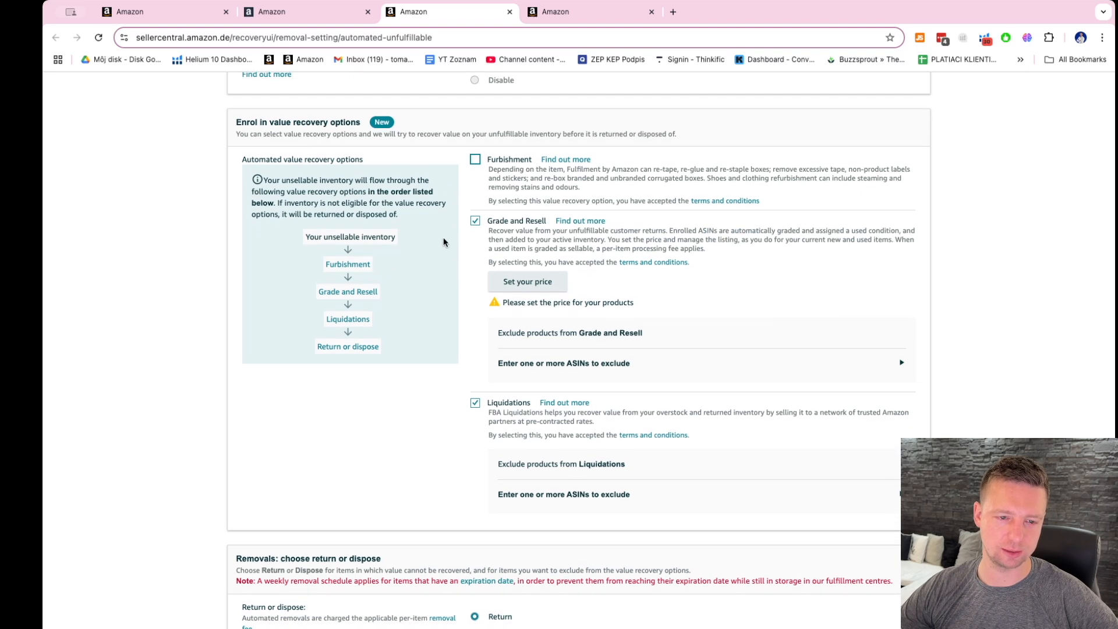
{"action": "scroll", "coordinate": [398, 223], "scroll_direction": "up", "scroll_amount": 1}
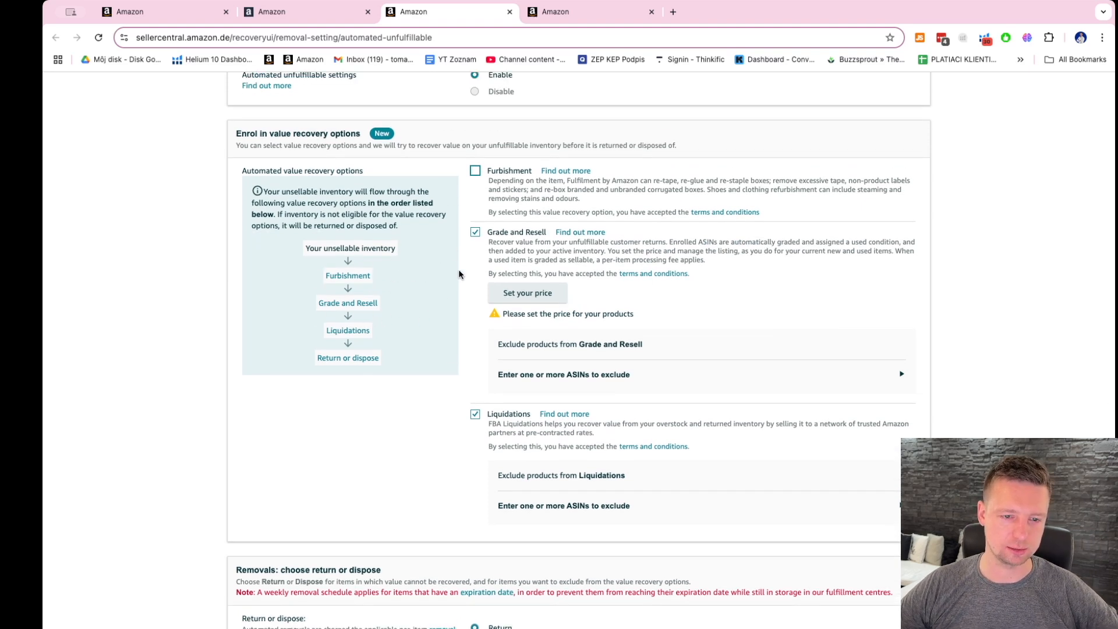
{"action": "scroll", "coordinate": [486, 259], "scroll_direction": "down", "scroll_amount": 1}
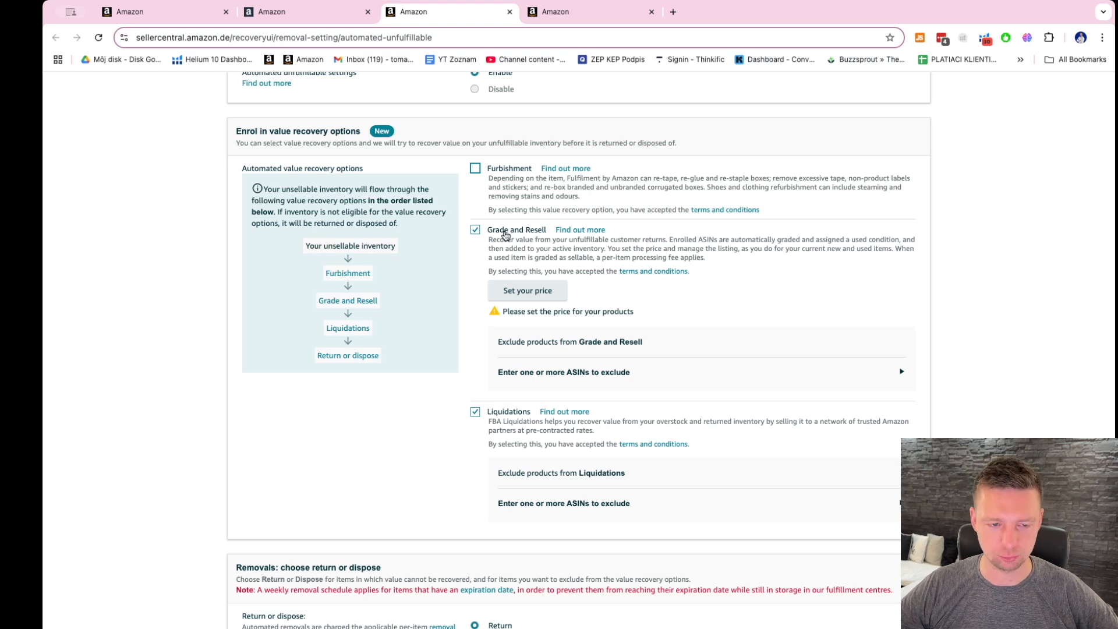
Deselect the Grade and Resell and Liquidations value recovery options.
{"action": "left_click", "coordinate": [502, 234]}
{"action": "scroll", "coordinate": [472, 297], "scroll_direction": "down", "scroll_amount": 1}
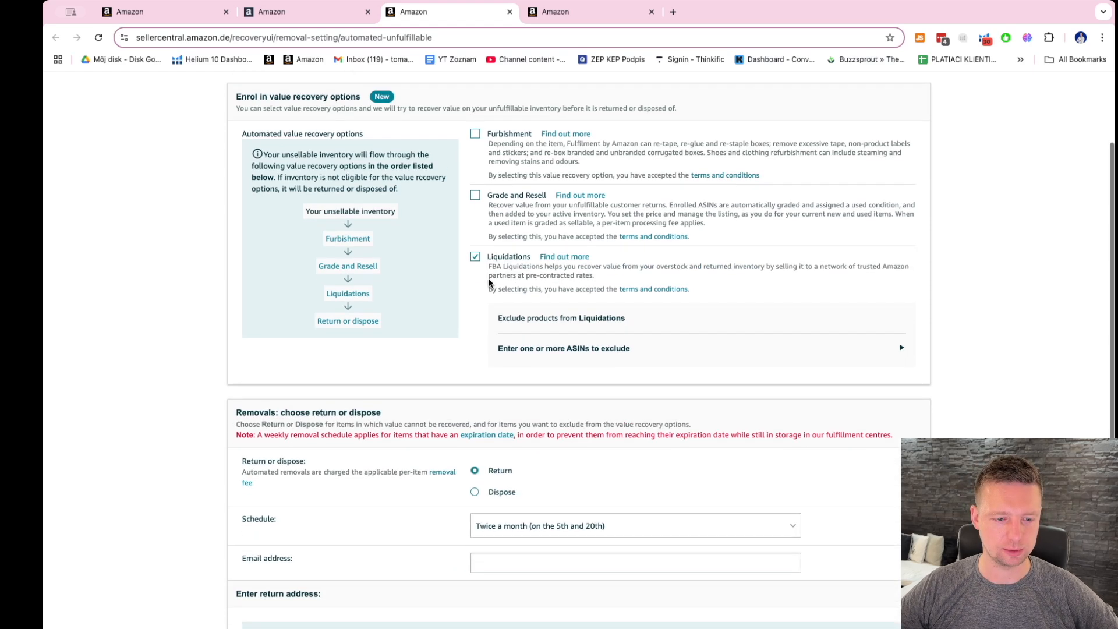
{"action": "left_click", "coordinate": [475, 256]}
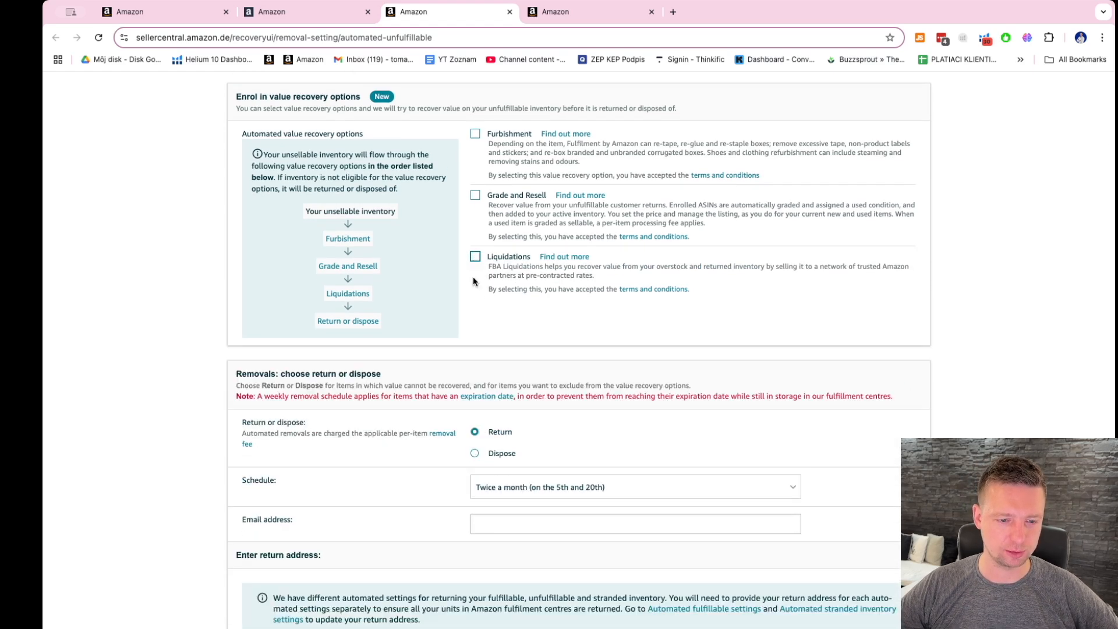
Enrol again in Liquidations and in Grade and Resell.
{"action": "scroll", "coordinate": [460, 276], "scroll_direction": "down", "scroll_amount": 1}
{"action": "left_click", "coordinate": [475, 236]}
{"action": "left_click", "coordinate": [475, 175]}
{"action": "scroll", "coordinate": [477, 252], "scroll_direction": "down", "scroll_amount": 1}
{"action": "scroll", "coordinate": [495, 224], "scroll_direction": "up", "scroll_amount": 1}
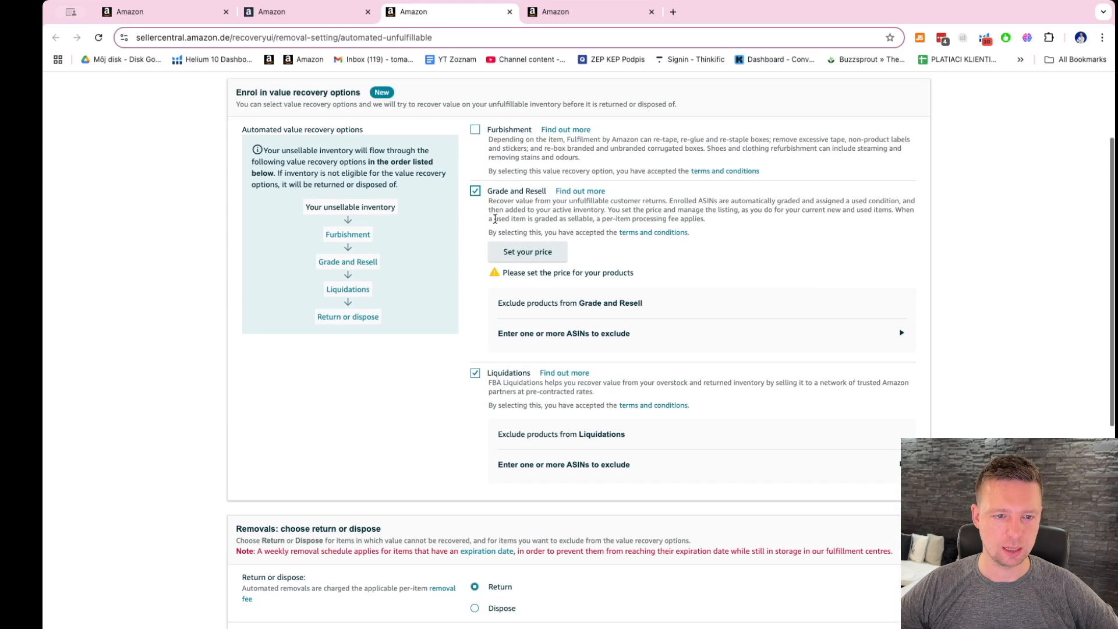
Review the four used conditions and their percentage fields in the Grade and Resell price settings, and close them without saving.
{"action": "left_click", "coordinate": [533, 252]}
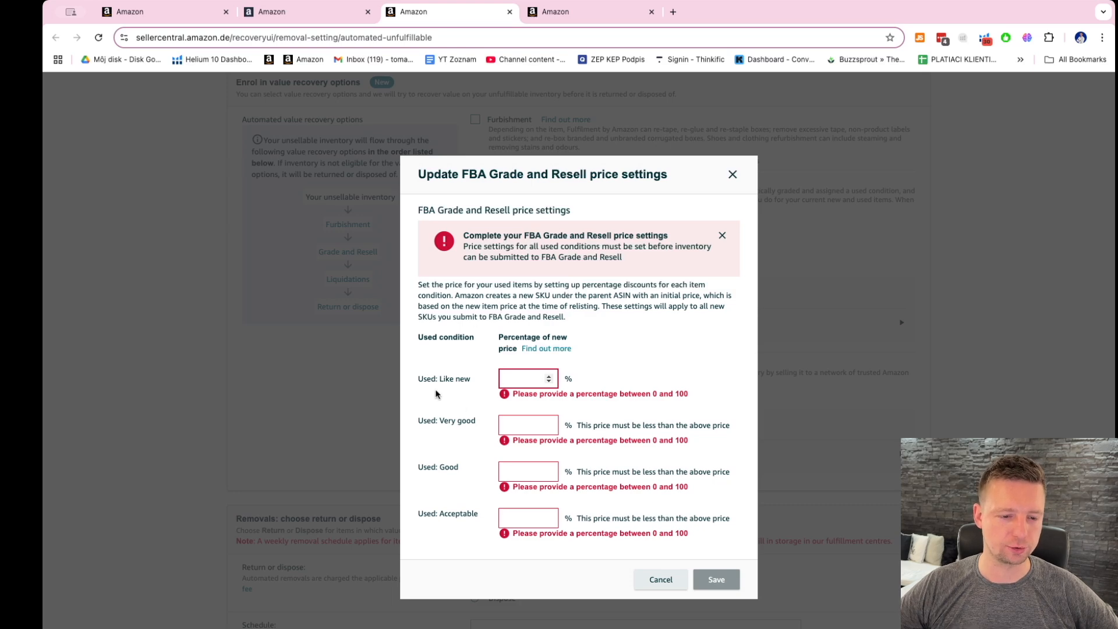
{"action": "left_click_drag", "start_coordinate": [423, 379], "coordinate": [482, 384]}
{"action": "left_click", "coordinate": [424, 425]}
{"action": "left_click_drag", "start_coordinate": [419, 423], "coordinate": [477, 421]}
{"action": "left_click", "coordinate": [456, 380]}
{"action": "left_click_drag", "start_coordinate": [409, 467], "coordinate": [439, 473]}
{"action": "left_click", "coordinate": [431, 465]}
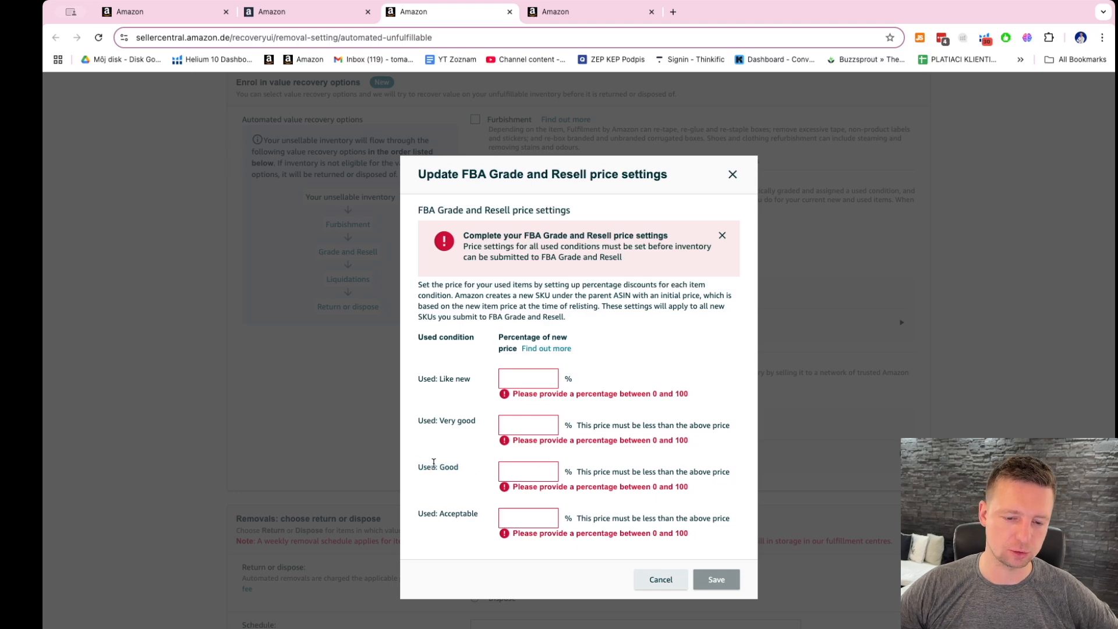
{"action": "scroll", "coordinate": [434, 463], "scroll_direction": "down", "scroll_amount": 1}
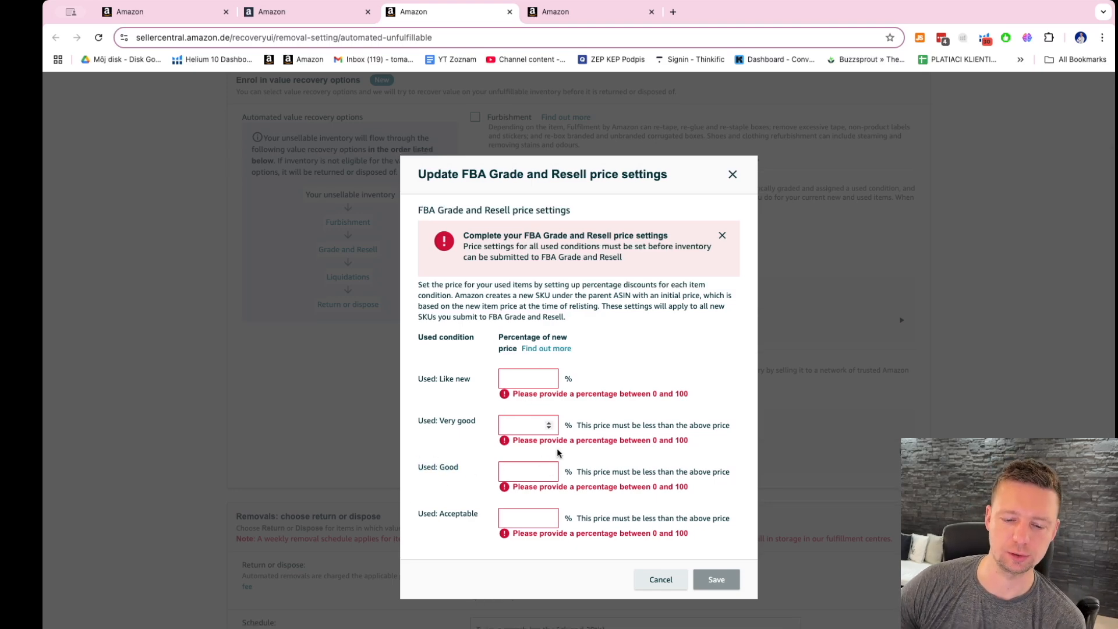
{"action": "scroll", "coordinate": [653, 580], "scroll_direction": "down", "scroll_amount": 1}
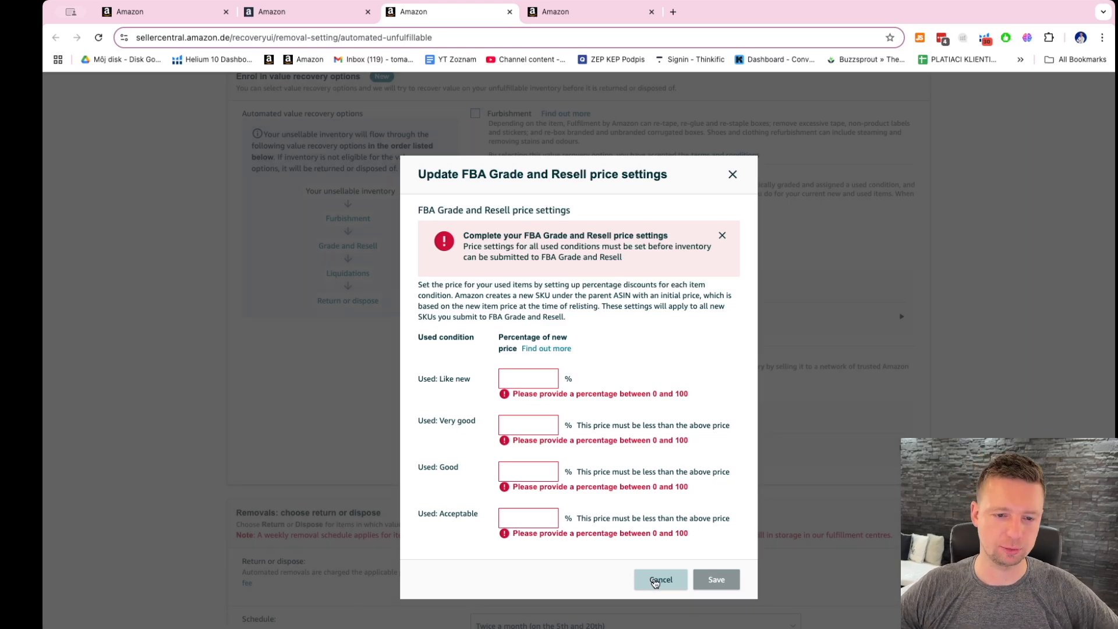
{"action": "left_click", "coordinate": [654, 581]}
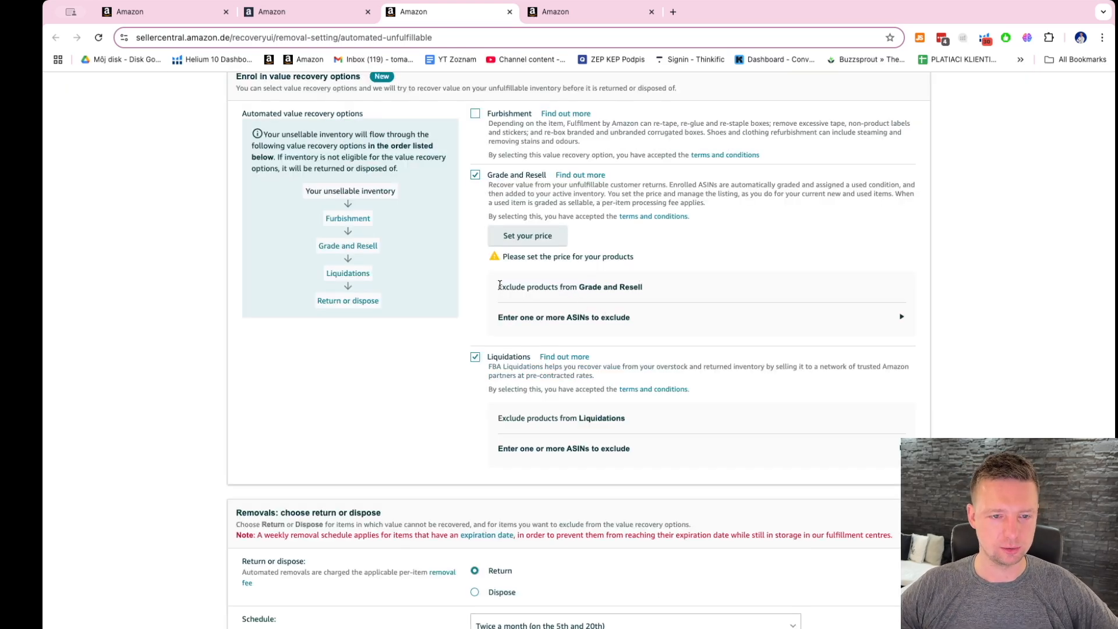
Reopen the Grade and Resell price settings to check the percentage for Used: Like new, and cancel without entering a value.
{"action": "left_click", "coordinate": [523, 250]}
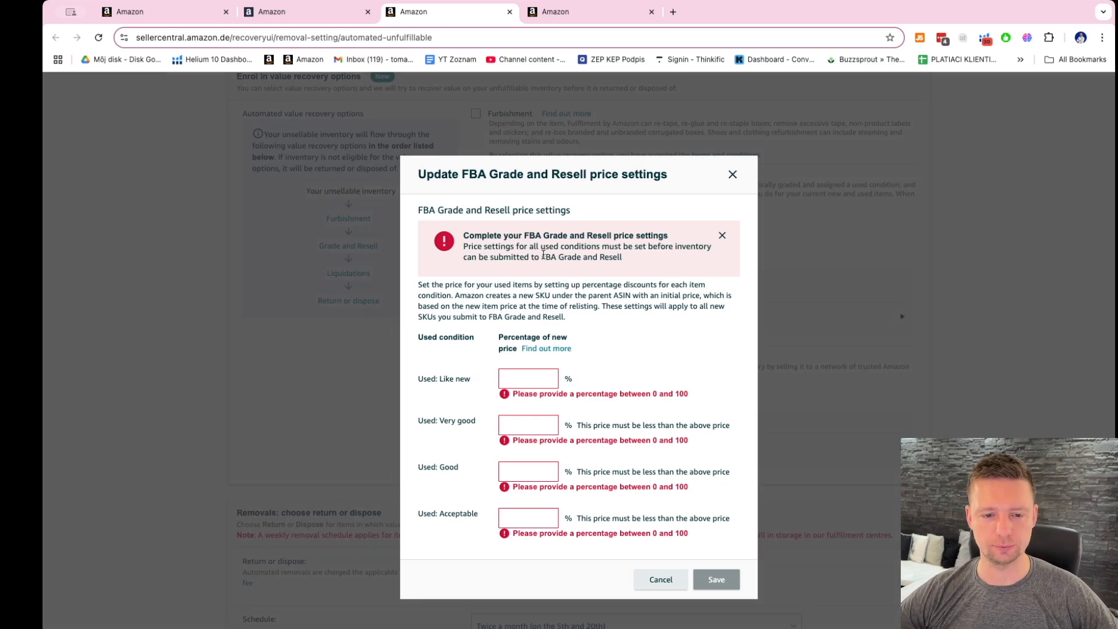
{"action": "left_click_drag", "start_coordinate": [420, 378], "coordinate": [452, 420]}
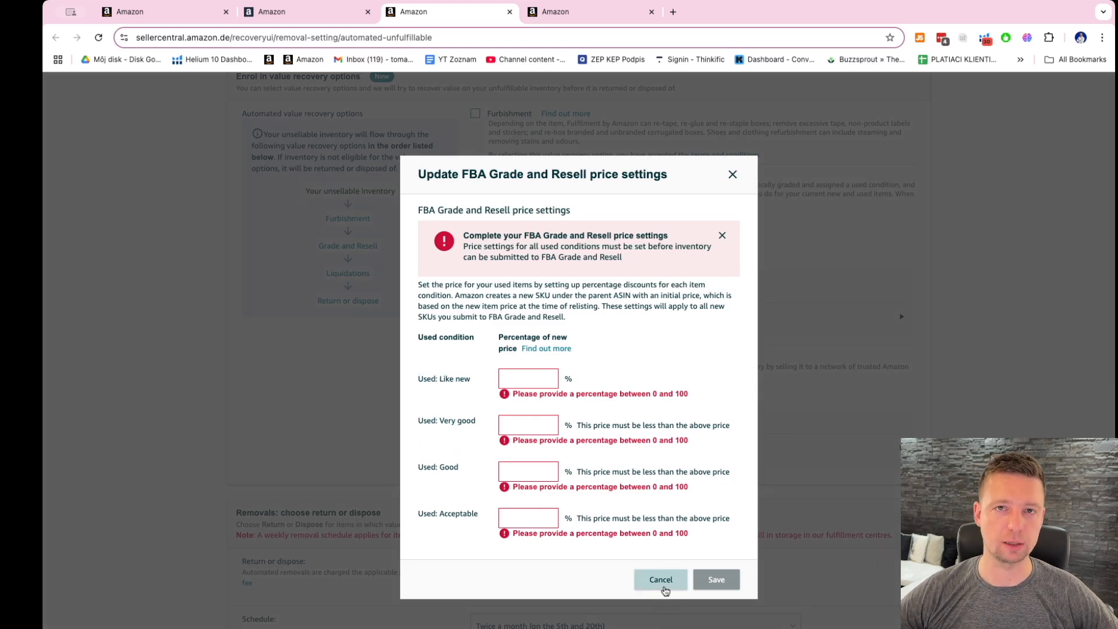
{"action": "left_click", "coordinate": [513, 379]}
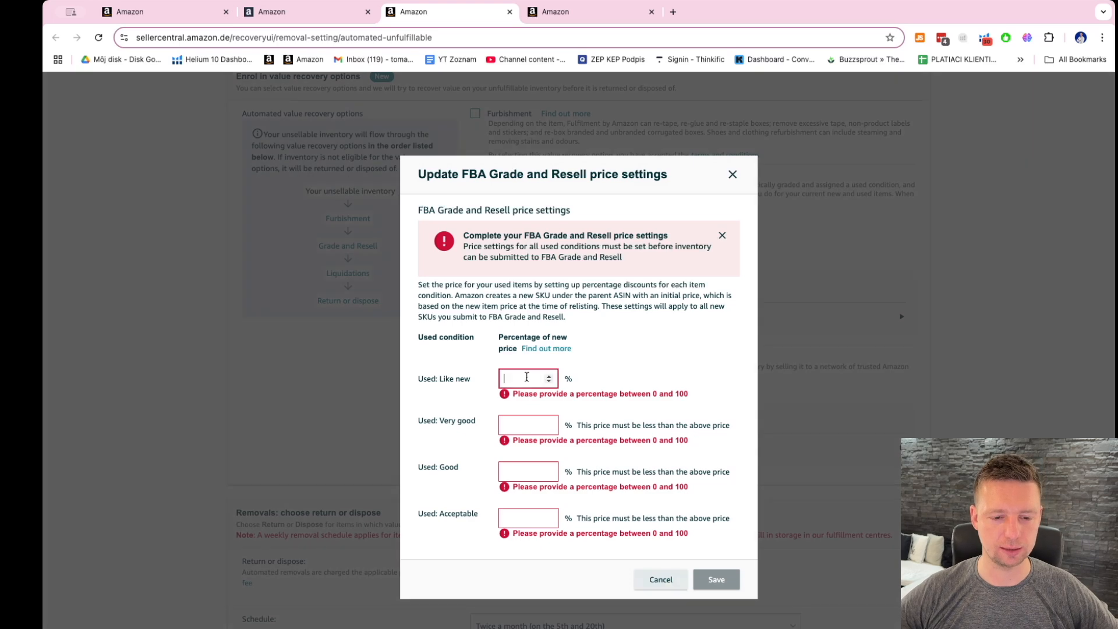
{"action": "left_click", "coordinate": [646, 578]}
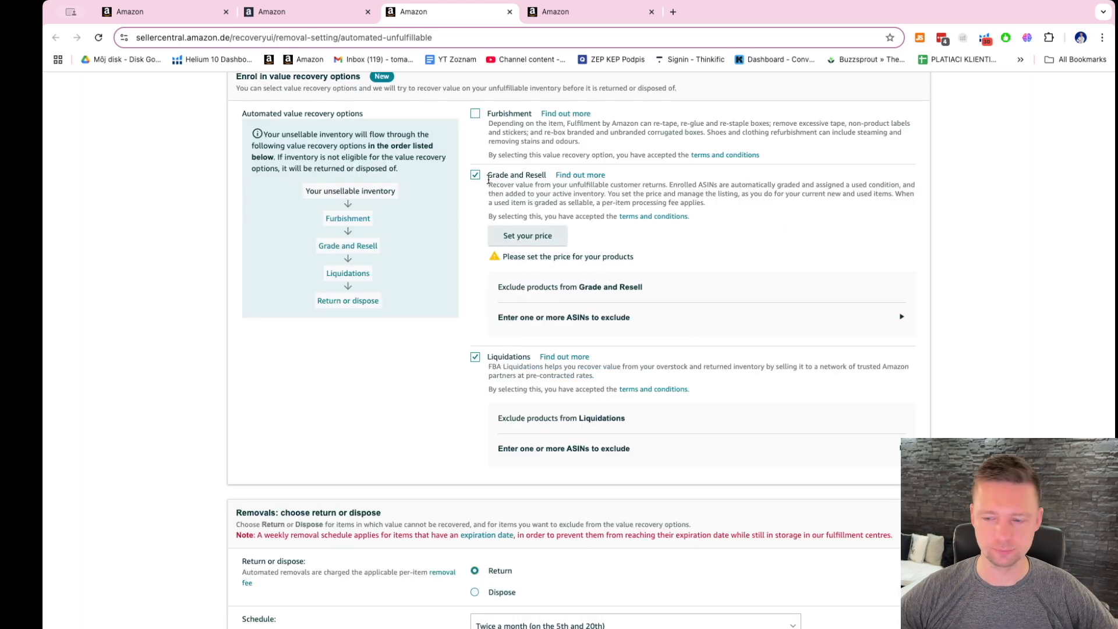
View the ASIN exclusion field for Grade and Resell, and deselect that value recovery option.
{"action": "scroll", "coordinate": [482, 176], "scroll_direction": "down", "scroll_amount": 1}
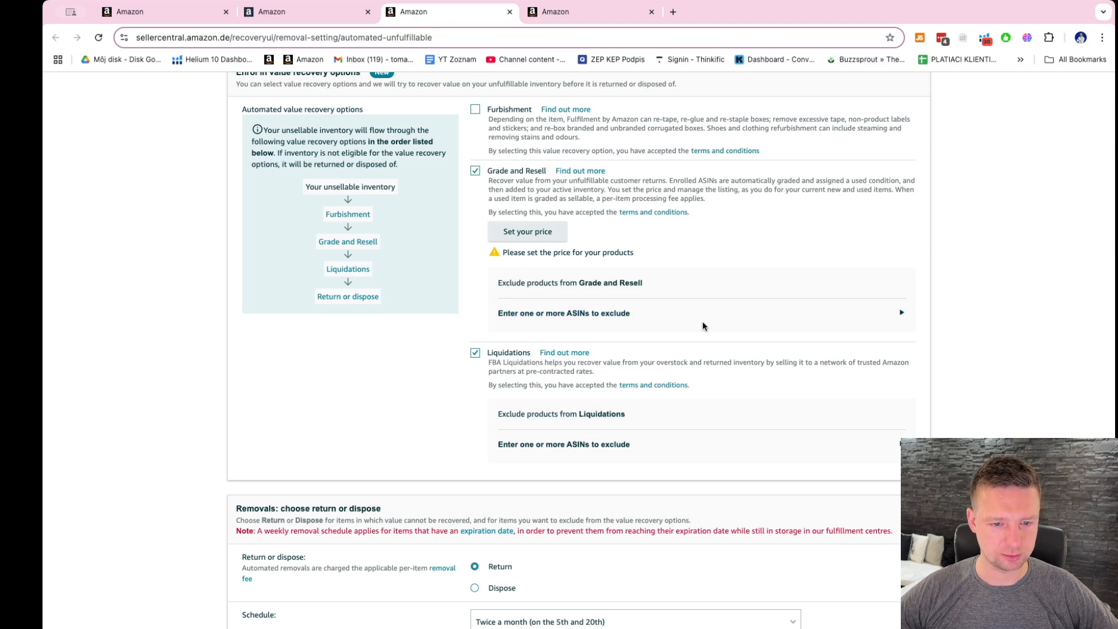
{"action": "left_click", "coordinate": [655, 322]}
{"action": "left_click", "coordinate": [589, 385]}
{"action": "scroll", "coordinate": [524, 370], "scroll_direction": "up", "scroll_amount": 1}
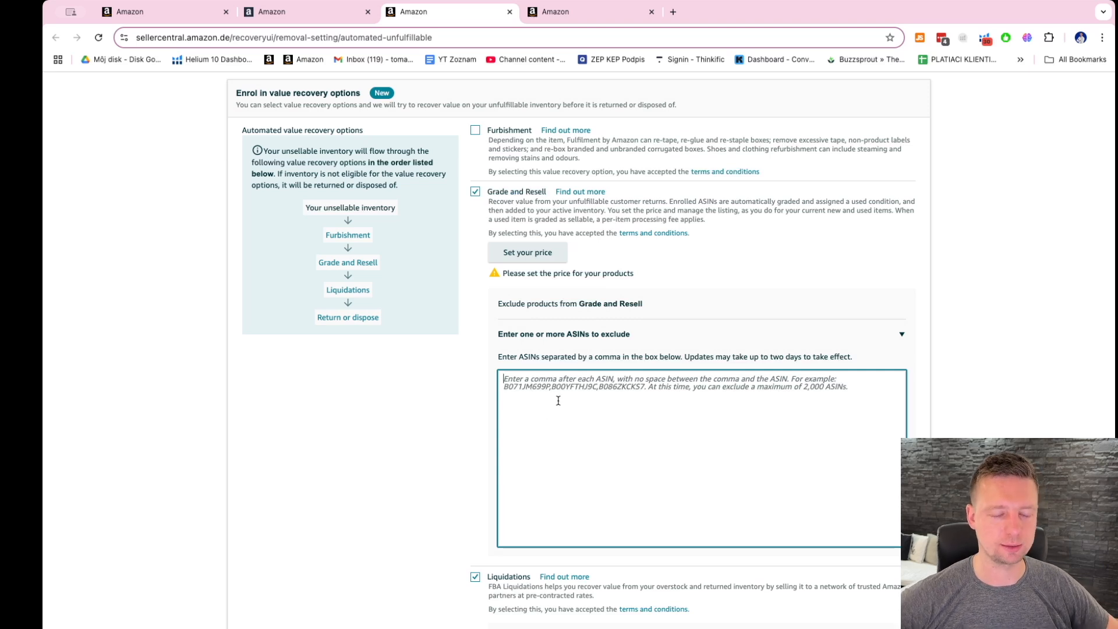
{"action": "scroll", "coordinate": [548, 386], "scroll_direction": "up", "scroll_amount": 1}
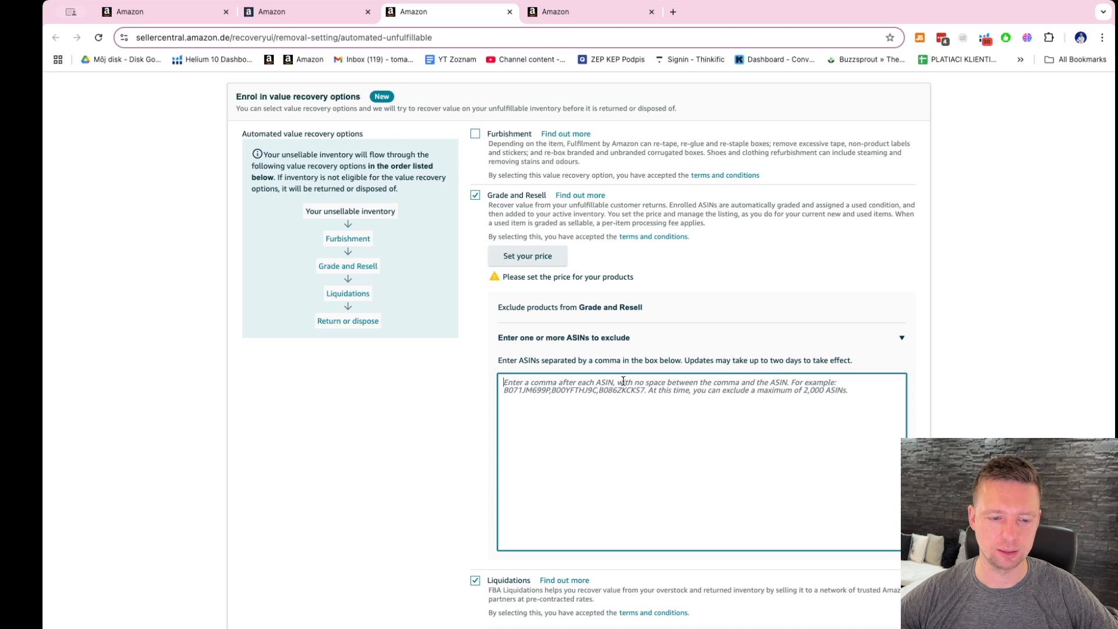
{"action": "left_click", "coordinate": [511, 201]}
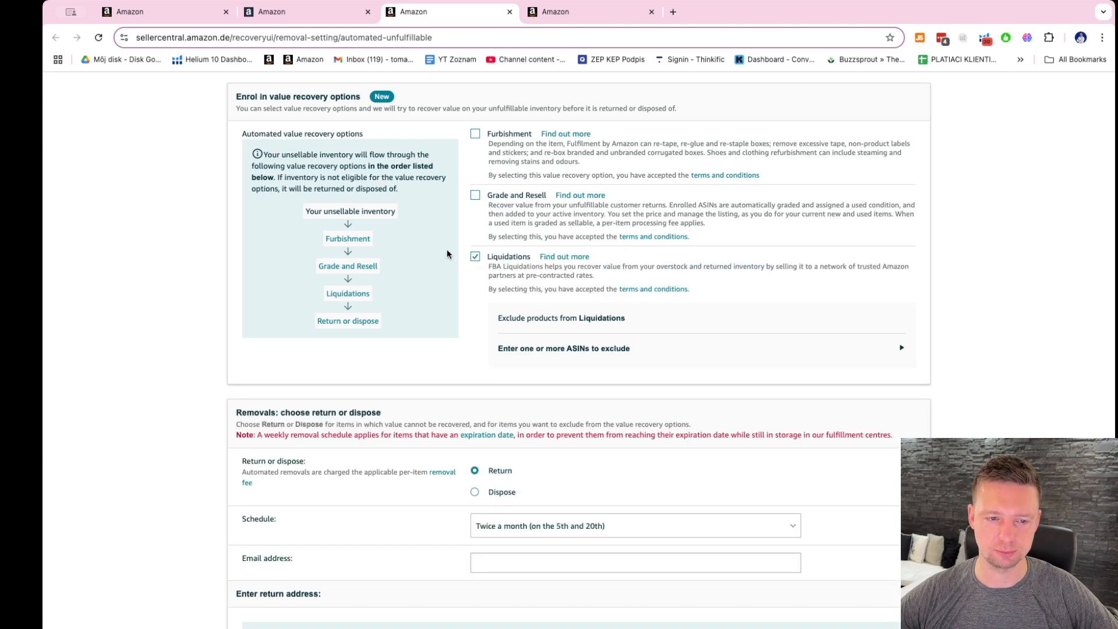
Expand the ASIN exclusion field for Liquidations to read its instructions, and collapse it again.
{"action": "scroll", "coordinate": [450, 276], "scroll_direction": "down", "scroll_amount": 2}
{"action": "scroll", "coordinate": [475, 346], "scroll_direction": "down", "scroll_amount": 1}
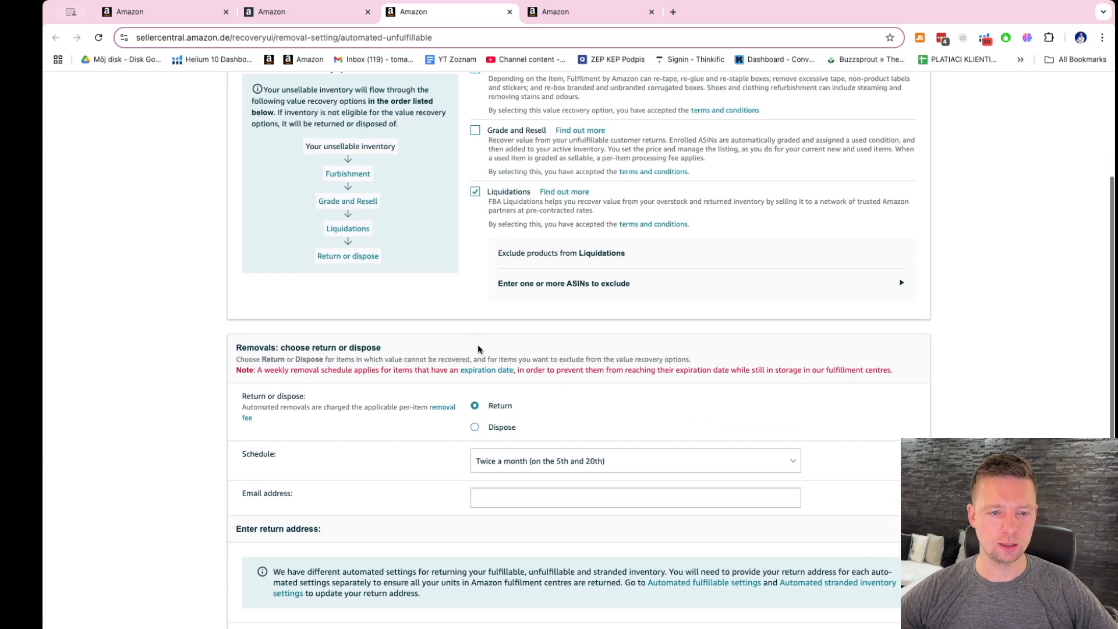
{"action": "left_click", "coordinate": [543, 283]}
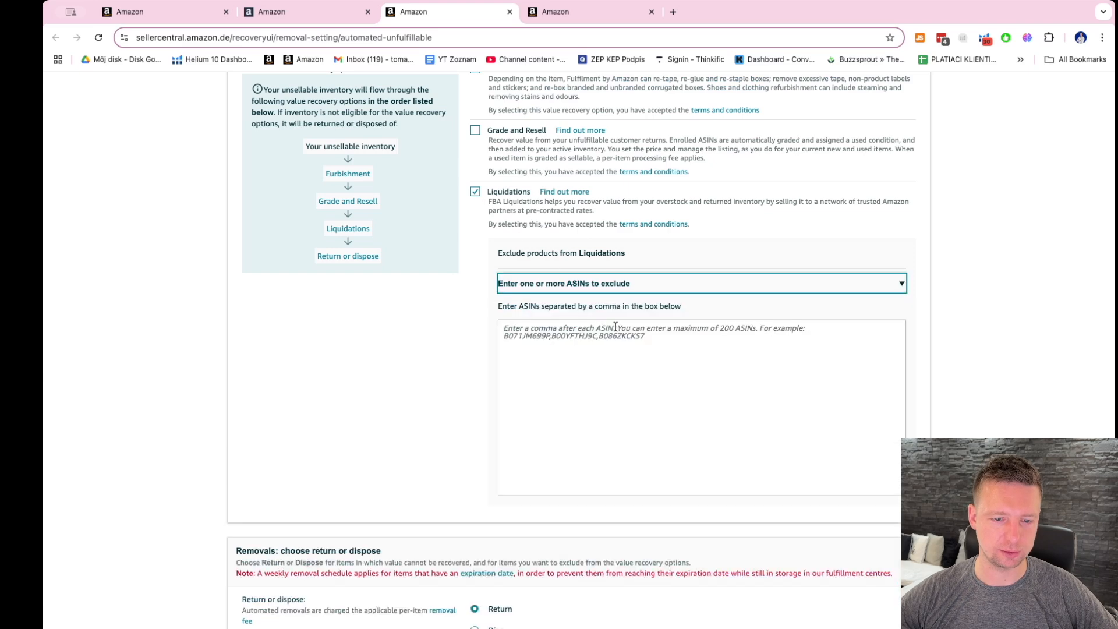
{"action": "left_click", "coordinate": [611, 283]}
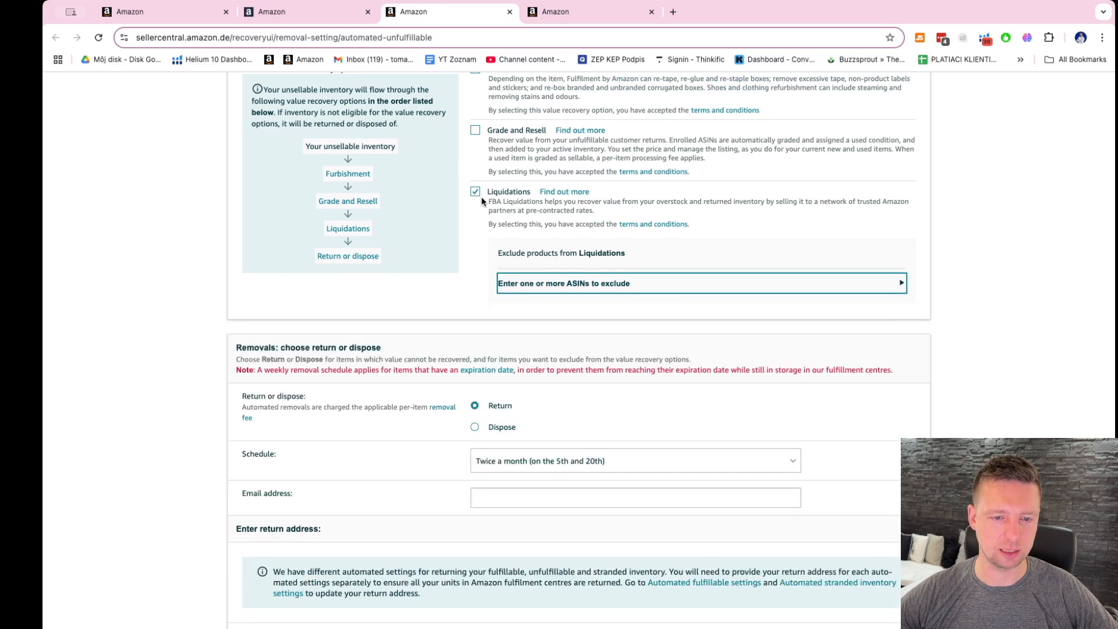
Set removals to Dispose for items whose value cannot be recovered.
{"action": "scroll", "coordinate": [446, 300], "scroll_direction": "down", "scroll_amount": 2}
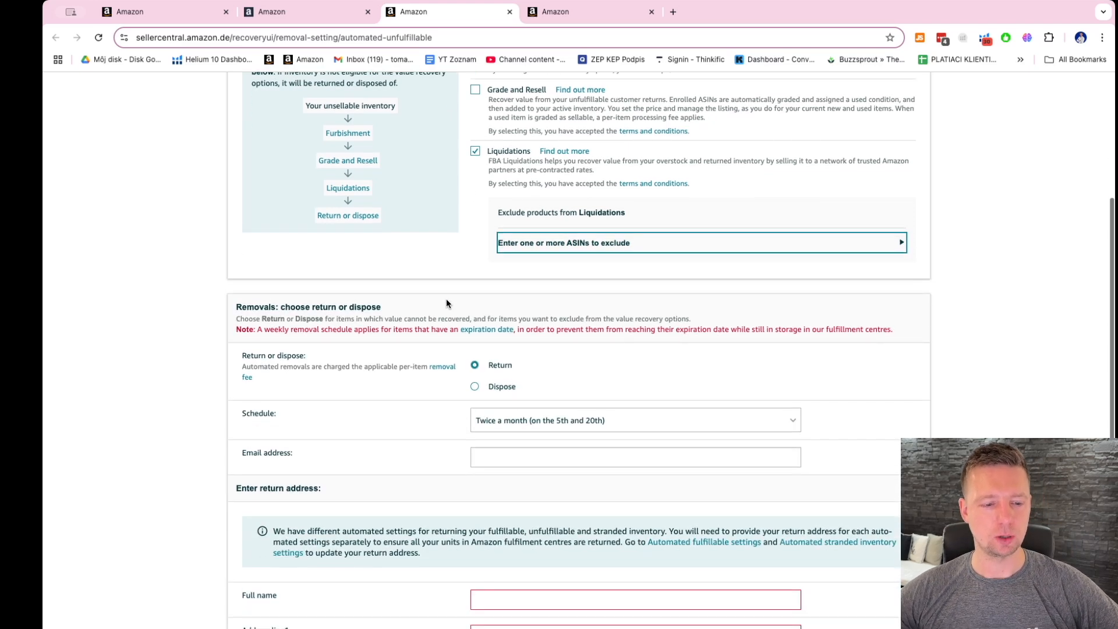
{"action": "scroll", "coordinate": [446, 301], "scroll_direction": "down", "scroll_amount": 3}
{"action": "scroll", "coordinate": [275, 262], "scroll_direction": "down", "scroll_amount": 2}
{"action": "scroll", "coordinate": [281, 267], "scroll_direction": "up", "scroll_amount": 8}
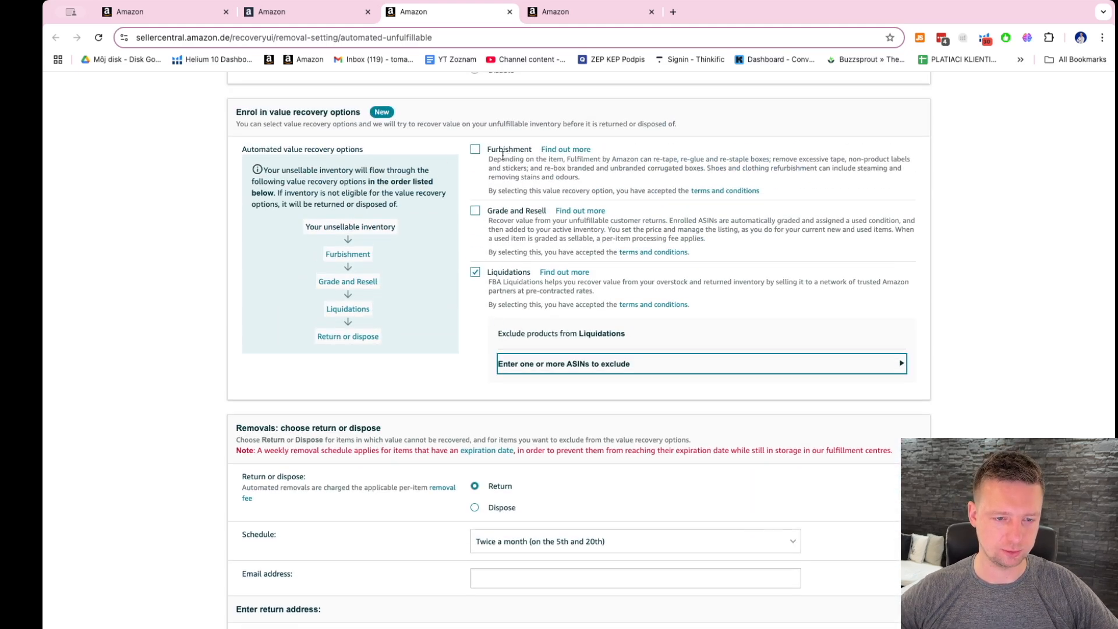
{"action": "scroll", "coordinate": [497, 256], "scroll_direction": "down", "scroll_amount": 1}
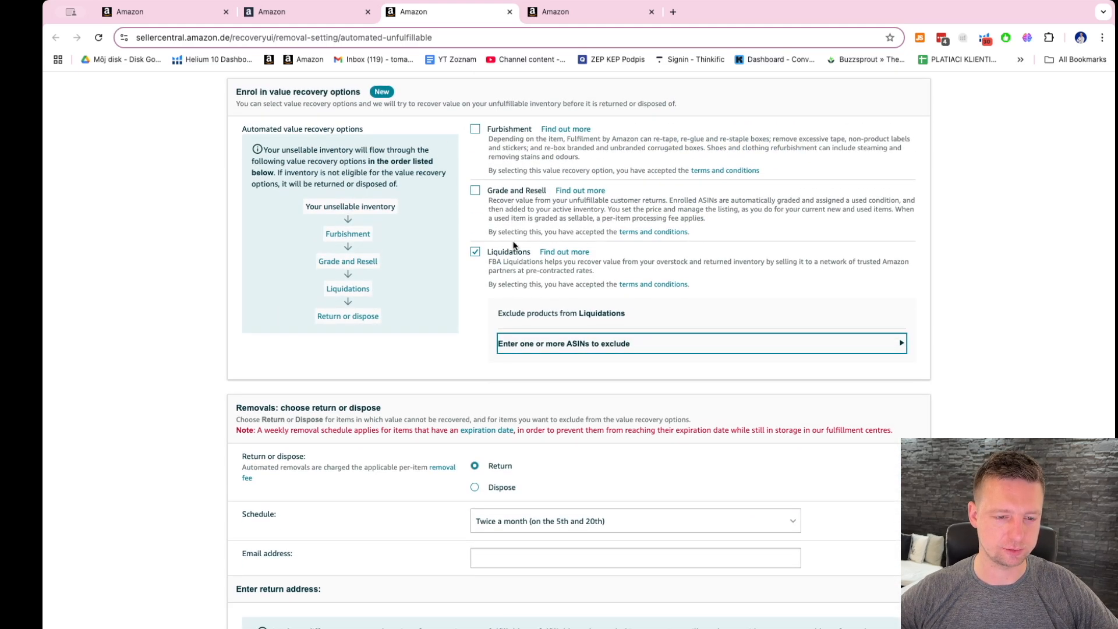
{"action": "scroll", "coordinate": [515, 244], "scroll_direction": "down", "scroll_amount": 1}
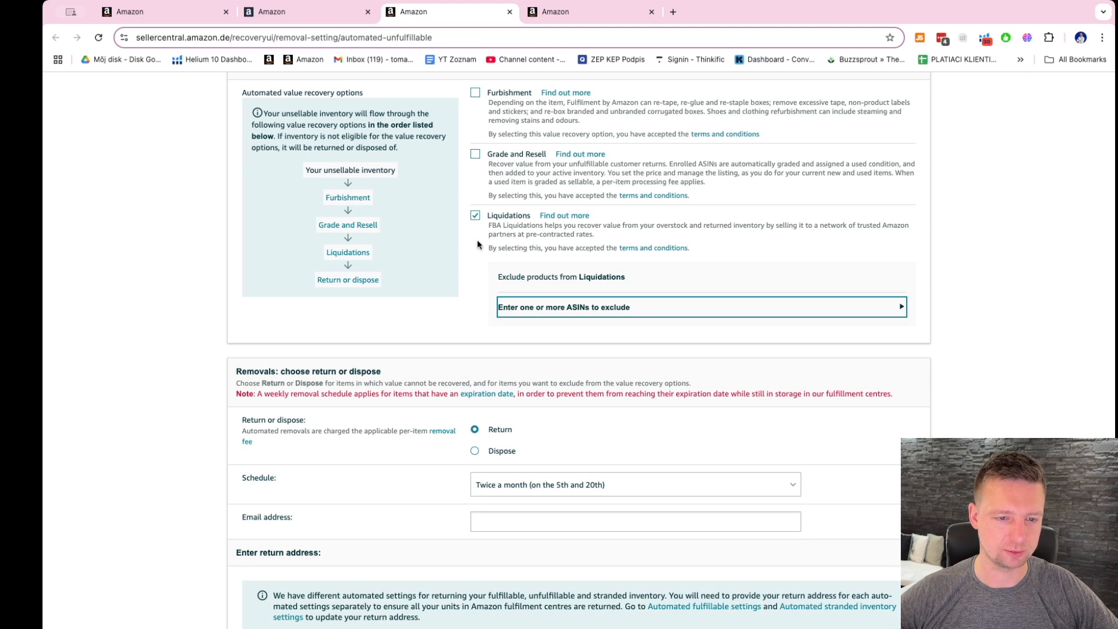
{"action": "scroll", "coordinate": [372, 309], "scroll_direction": "down", "scroll_amount": 3}
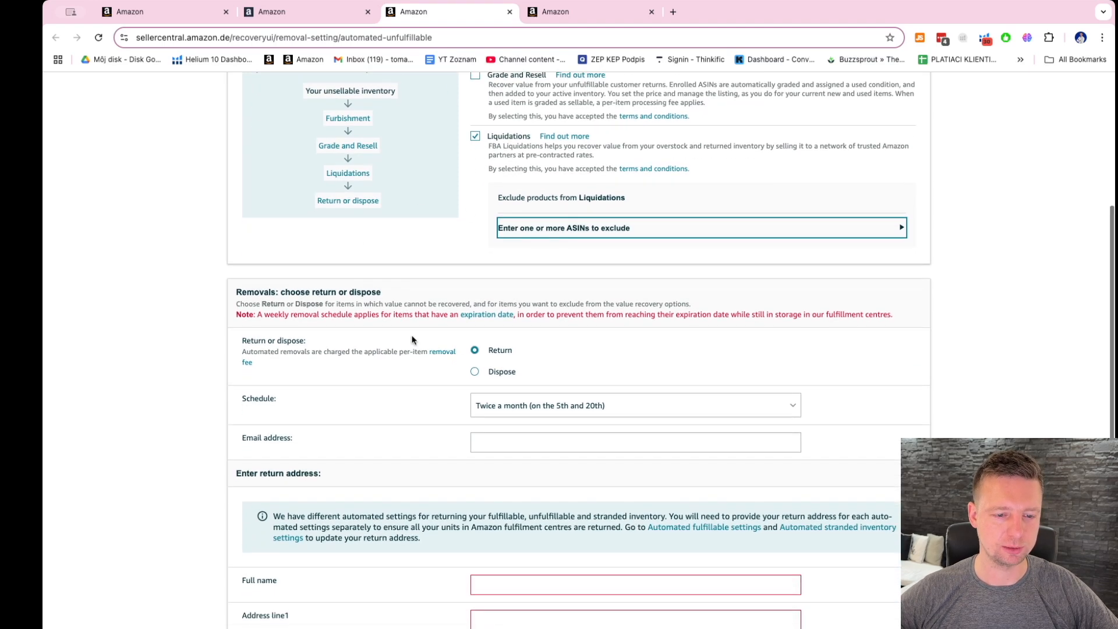
{"action": "scroll", "coordinate": [417, 324], "scroll_direction": "down", "scroll_amount": 3}
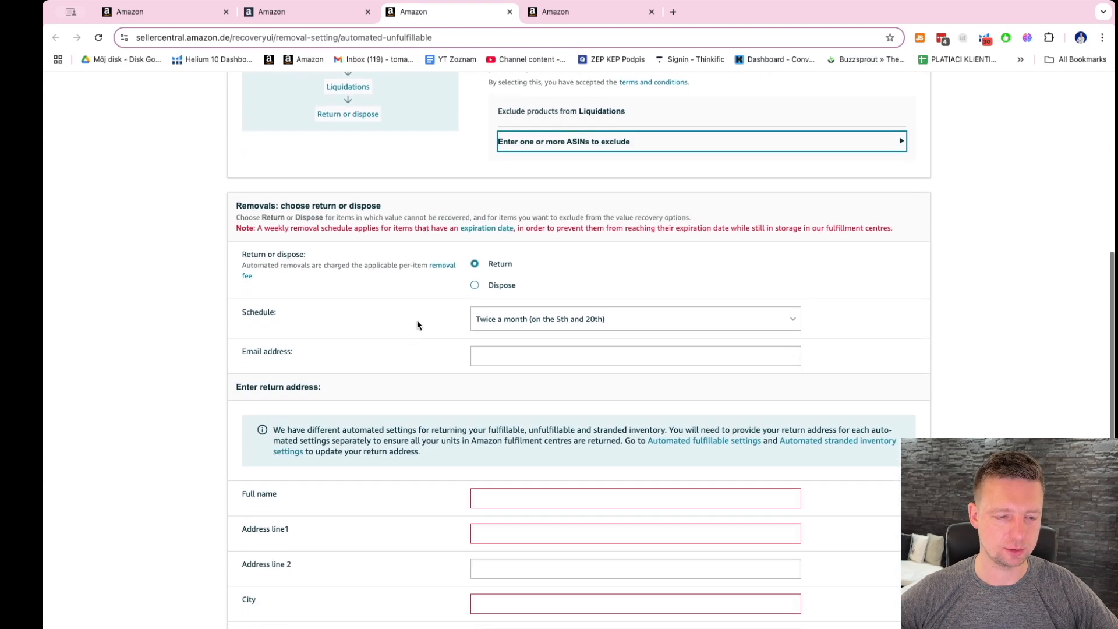
{"action": "left_click", "coordinate": [475, 285]}
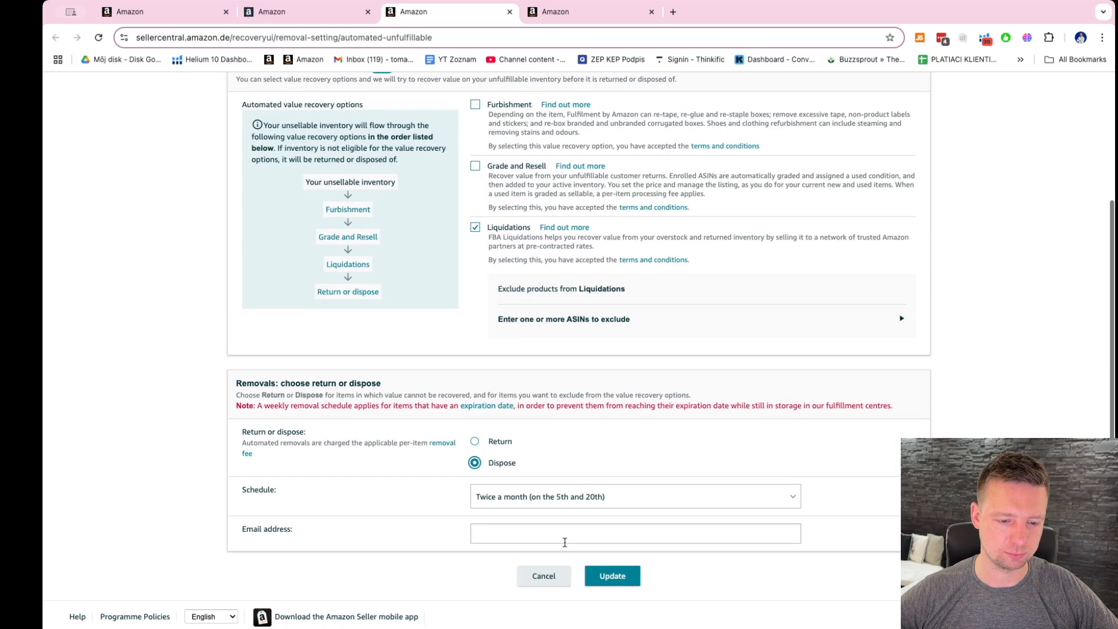
Set the removal schedule to Once a month (on the 1st) and activate the email address field.
{"action": "left_click", "coordinate": [589, 503]}
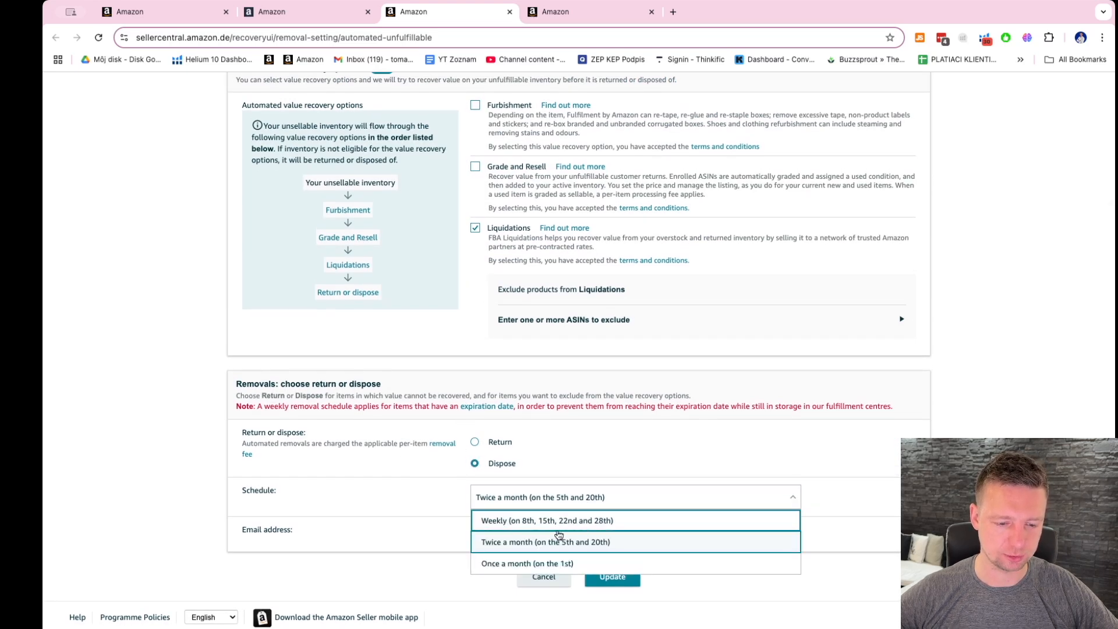
{"action": "left_click", "coordinate": [541, 564]}
{"action": "left_click", "coordinate": [568, 502]}
{"action": "left_click", "coordinate": [512, 545]}
{"action": "left_click", "coordinate": [523, 508]}
{"action": "left_click", "coordinate": [510, 562]}
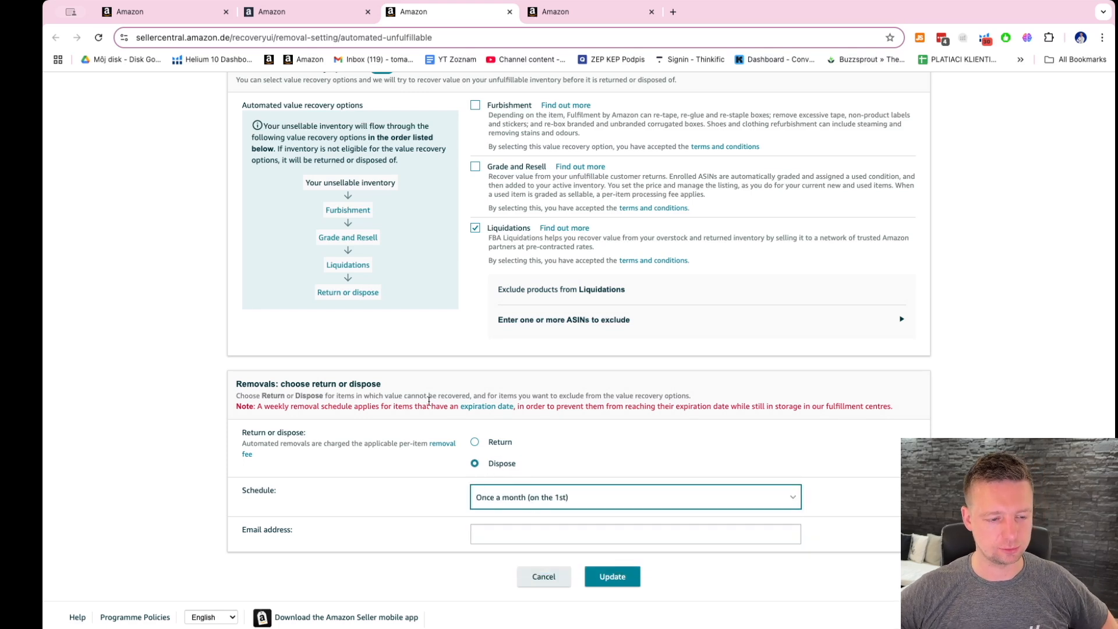
{"action": "left_click", "coordinate": [488, 541]}
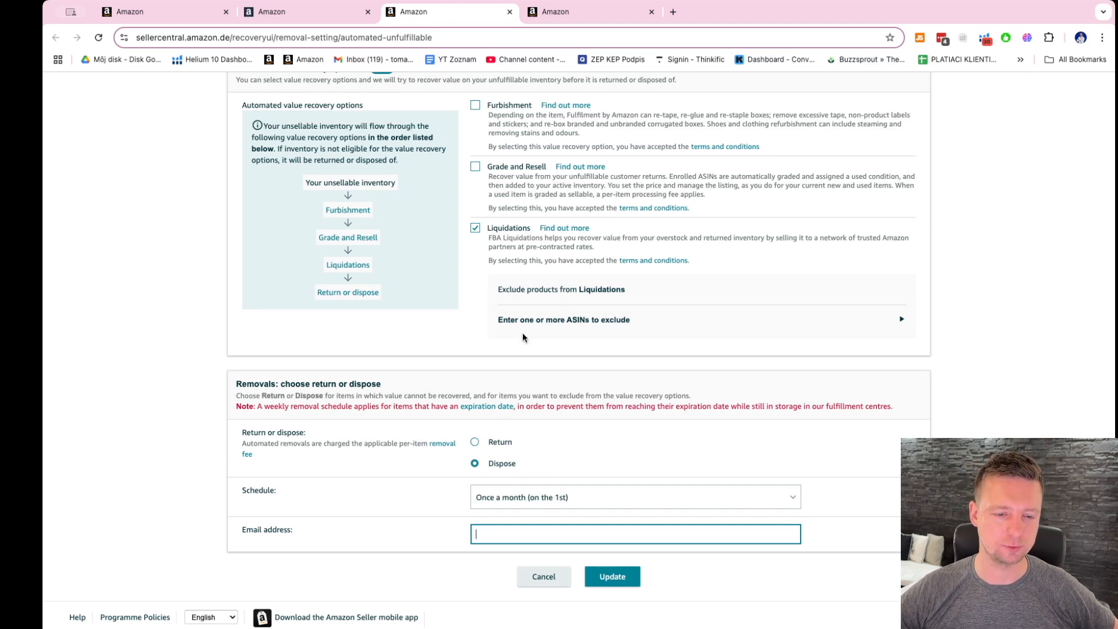
Set removals to Return for items whose value cannot be recovered and review the return address fields this option requires.
{"action": "left_click", "coordinate": [501, 444]}
{"action": "scroll", "coordinate": [485, 453], "scroll_direction": "down", "scroll_amount": 4}
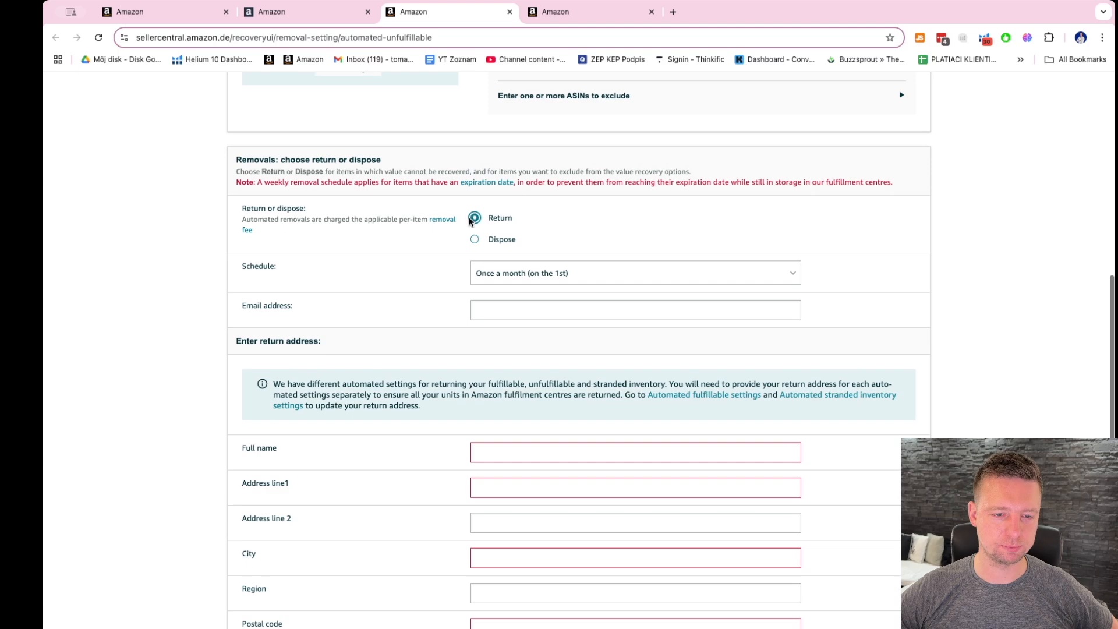
{"action": "scroll", "coordinate": [450, 225], "scroll_direction": "up", "scroll_amount": 2}
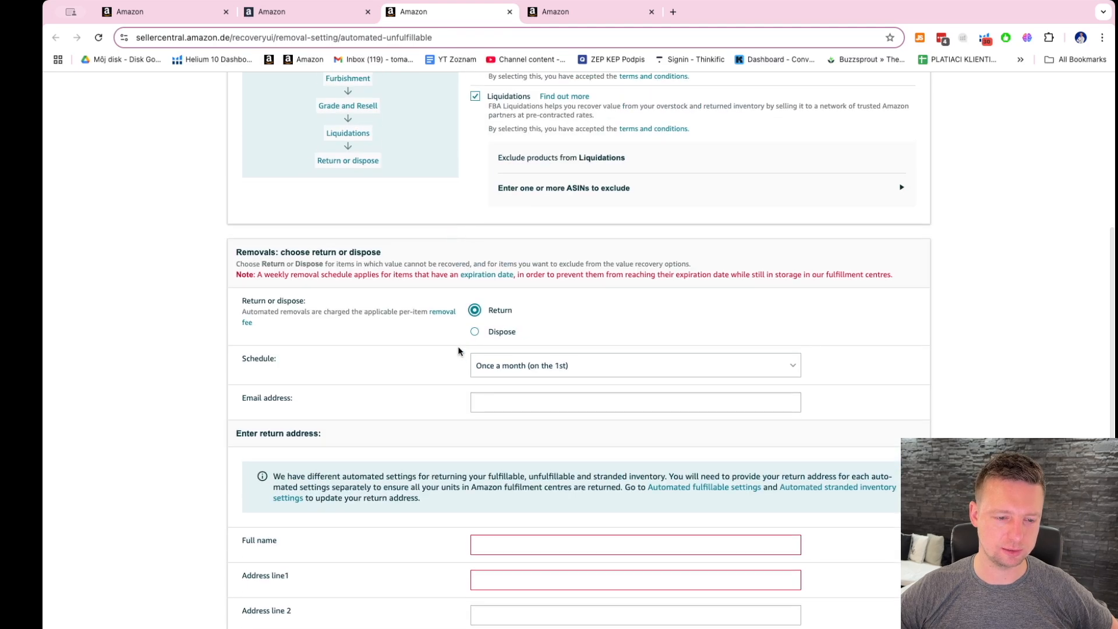
{"action": "scroll", "coordinate": [396, 396], "scroll_direction": "down", "scroll_amount": 1}
{"action": "scroll", "coordinate": [397, 398], "scroll_direction": "down", "scroll_amount": 4}
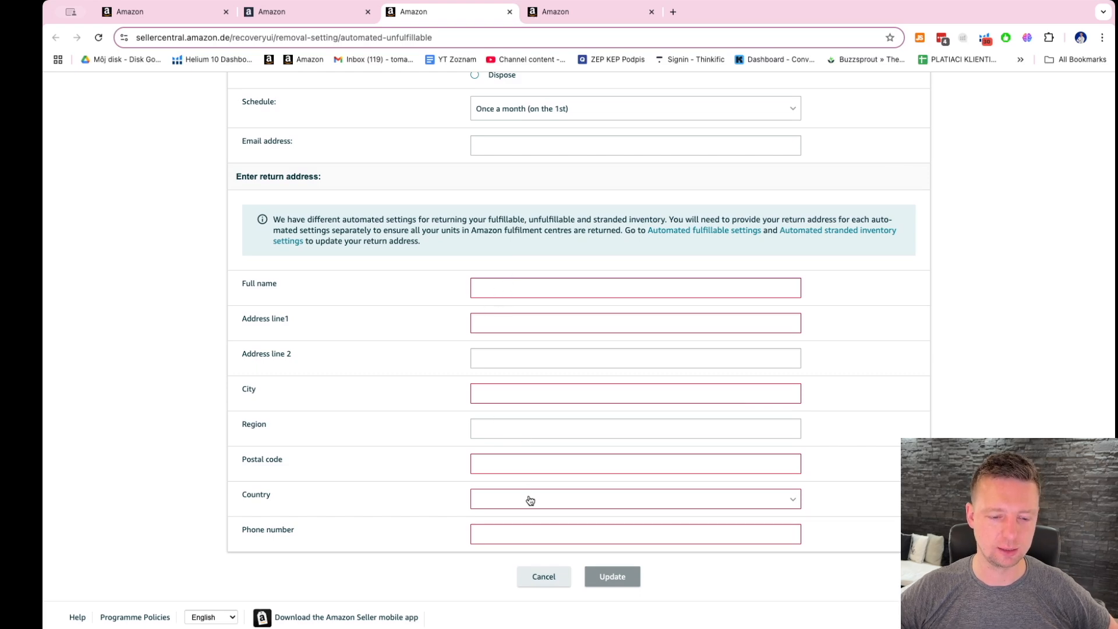
{"action": "scroll", "coordinate": [444, 400], "scroll_direction": "up", "scroll_amount": 1}
{"action": "scroll", "coordinate": [447, 429], "scroll_direction": "up", "scroll_amount": 2}
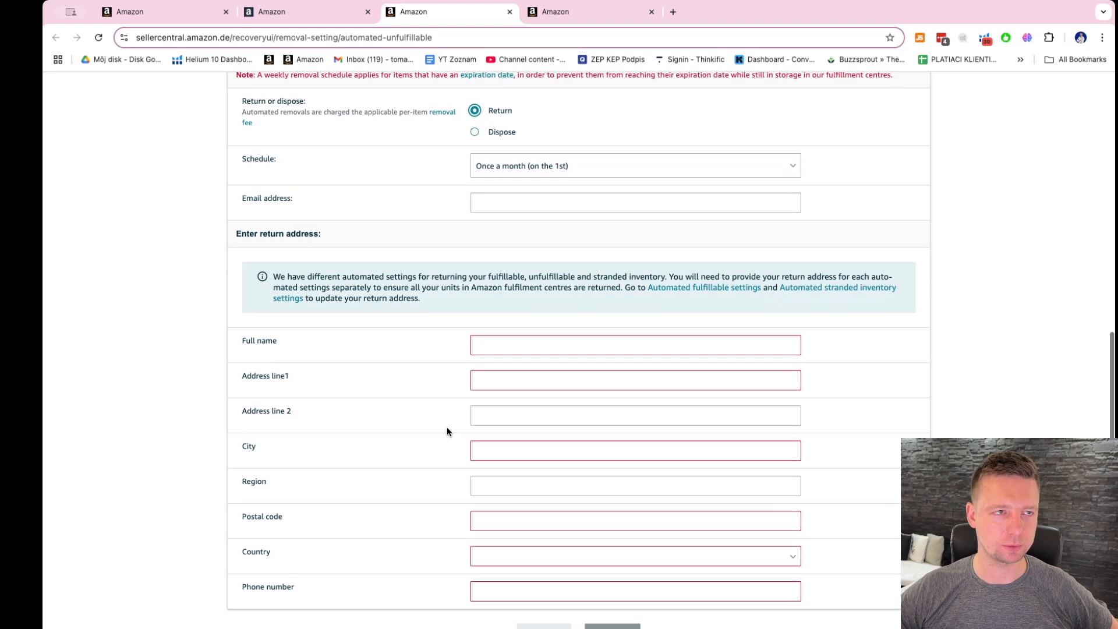
{"action": "scroll", "coordinate": [491, 413], "scroll_direction": "up", "scroll_amount": 5}
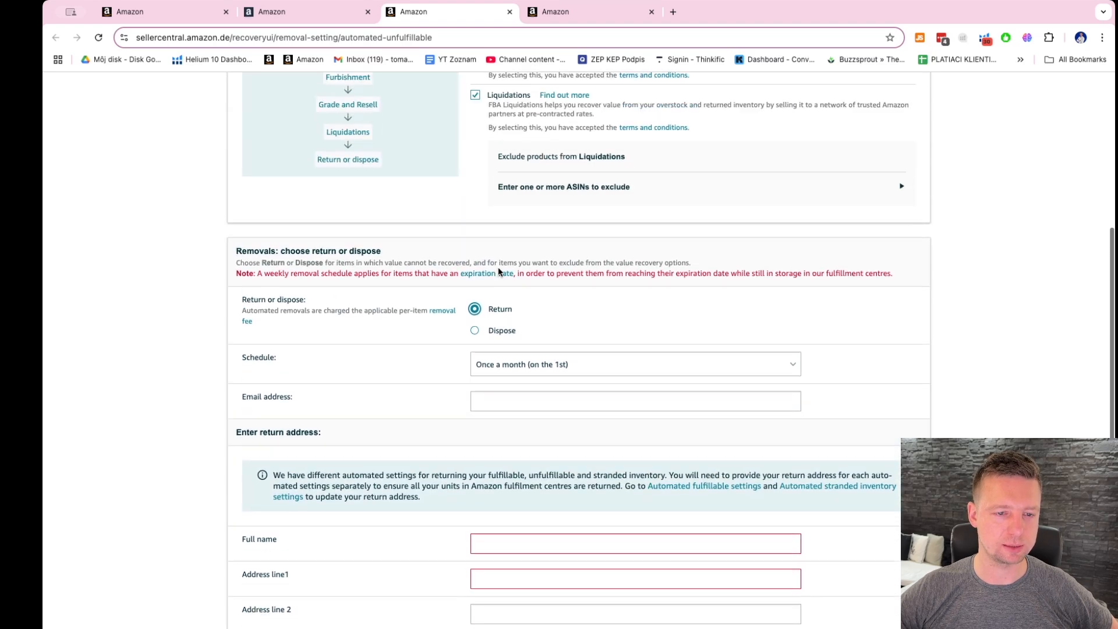
{"action": "scroll", "coordinate": [376, 404], "scroll_direction": "down", "scroll_amount": 3}
{"action": "scroll", "coordinate": [400, 505], "scroll_direction": "down", "scroll_amount": 5}
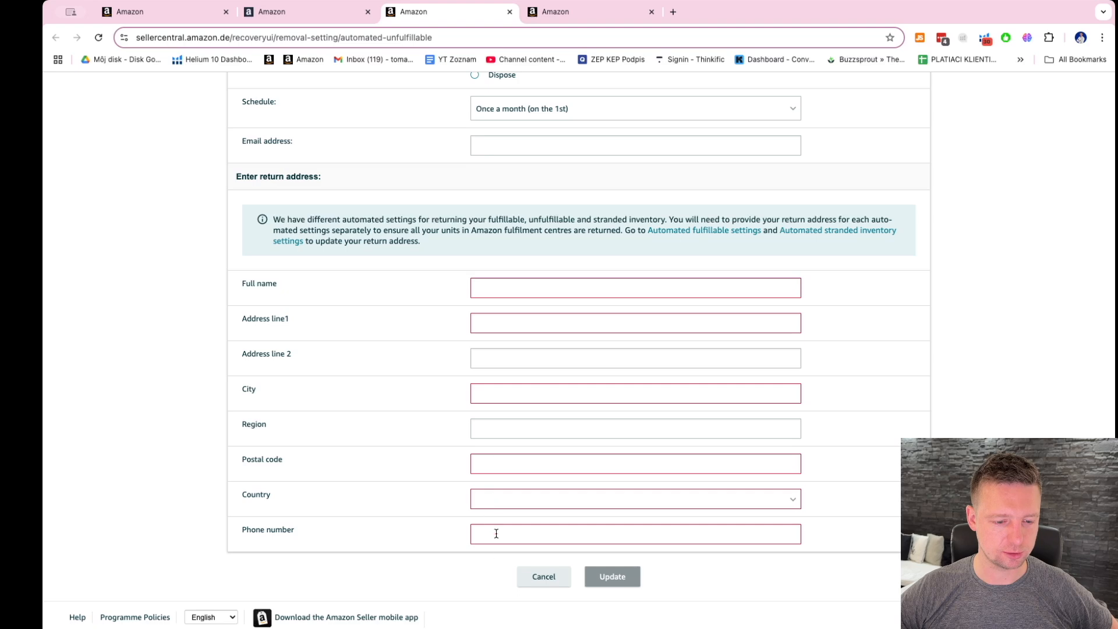
Look through the countries available for the return address and set the country to DE.
{"action": "left_click", "coordinate": [488, 506]}
{"action": "left_click", "coordinate": [492, 498]}
{"action": "left_click", "coordinate": [492, 499]}
{"action": "scroll", "coordinate": [511, 573], "scroll_direction": "down", "scroll_amount": 3}
{"action": "scroll", "coordinate": [511, 574], "scroll_direction": "up", "scroll_amount": 3}
{"action": "scroll", "coordinate": [519, 552], "scroll_direction": "down", "scroll_amount": 3}
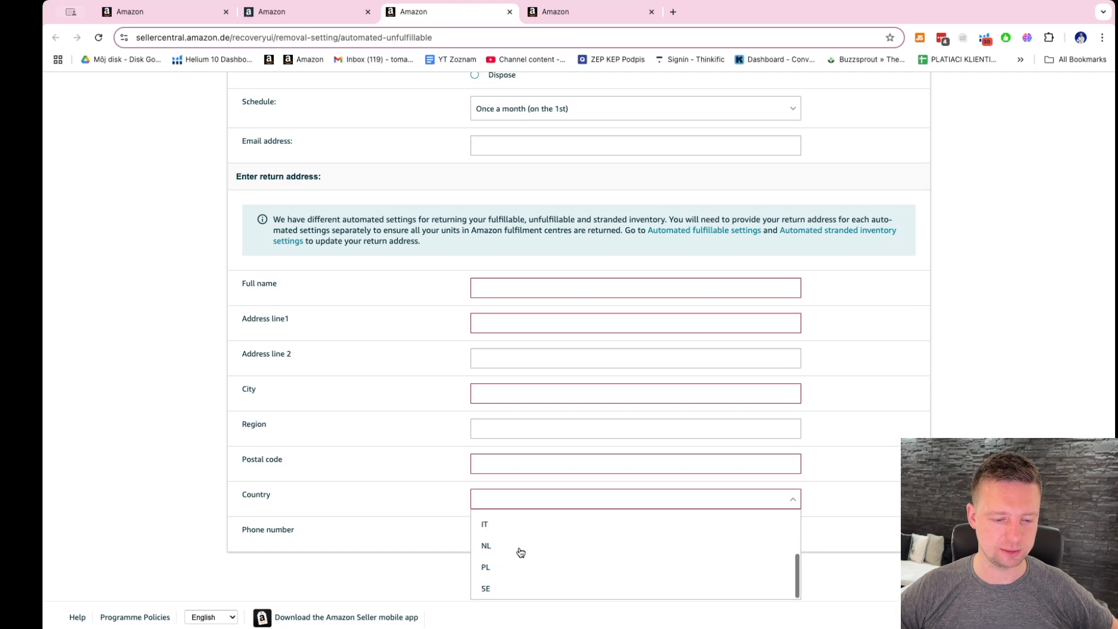
{"action": "scroll", "coordinate": [524, 571], "scroll_direction": "up", "scroll_amount": 3}
{"action": "scroll", "coordinate": [525, 559], "scroll_direction": "down", "scroll_amount": 3}
{"action": "scroll", "coordinate": [524, 554], "scroll_direction": "up", "scroll_amount": 3}
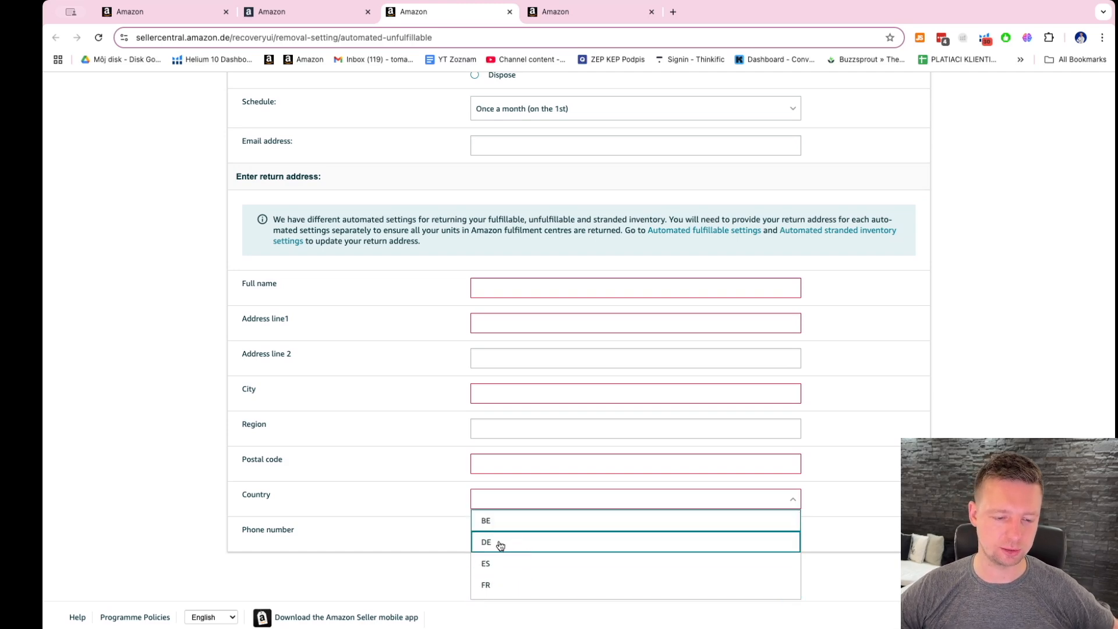
{"action": "left_click", "coordinate": [499, 547]}
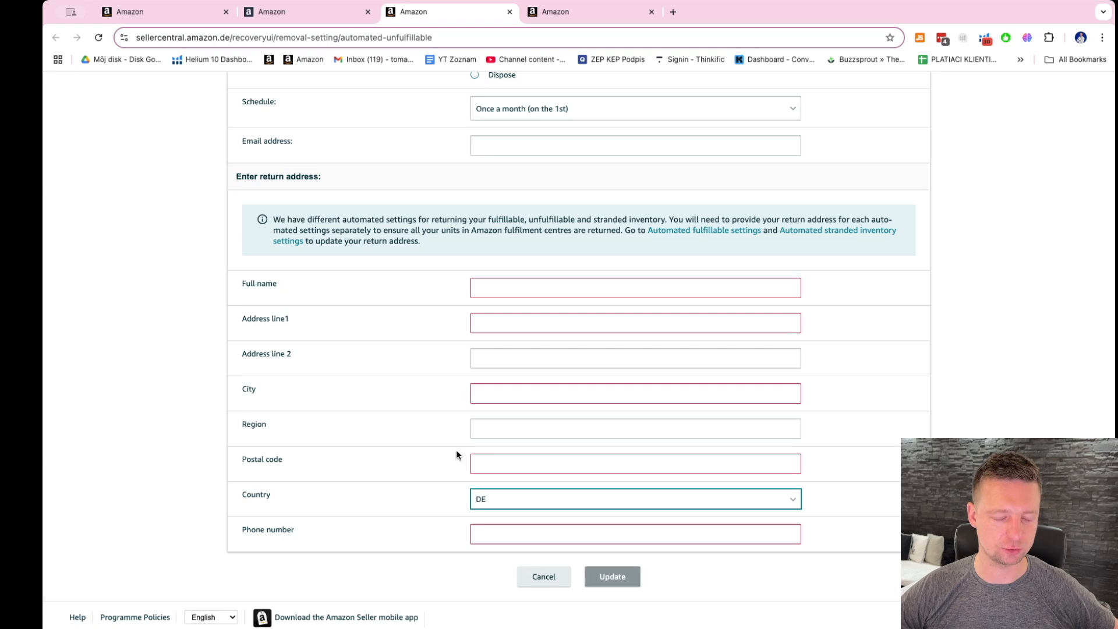
{"action": "scroll", "coordinate": [433, 326], "scroll_direction": "up", "scroll_amount": 1}
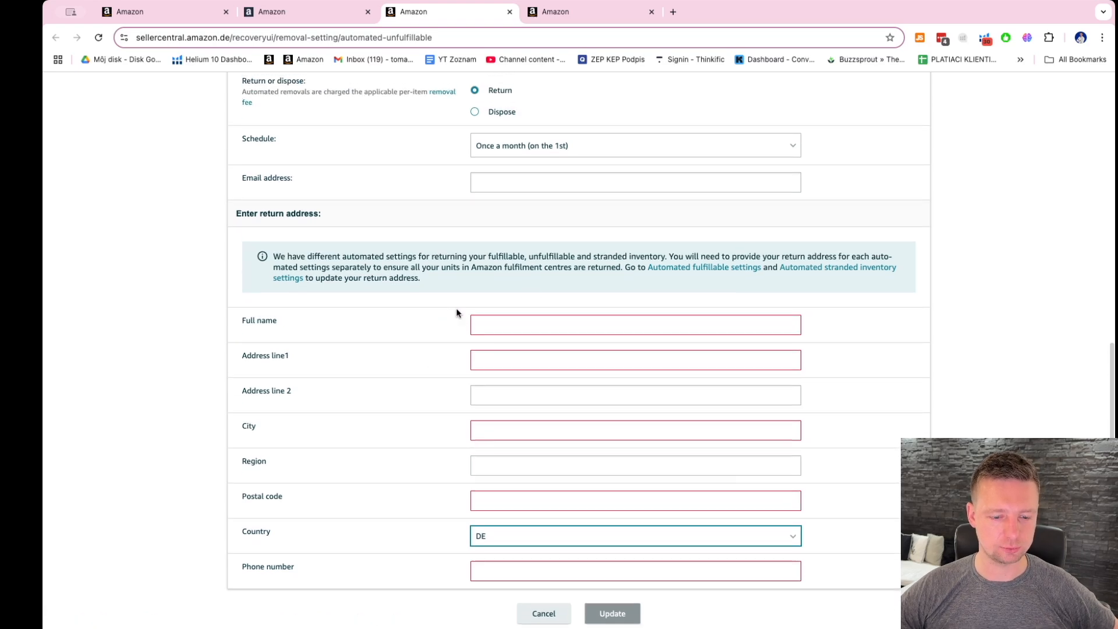
{"action": "scroll", "coordinate": [403, 533], "scroll_direction": "up", "scroll_amount": 6}
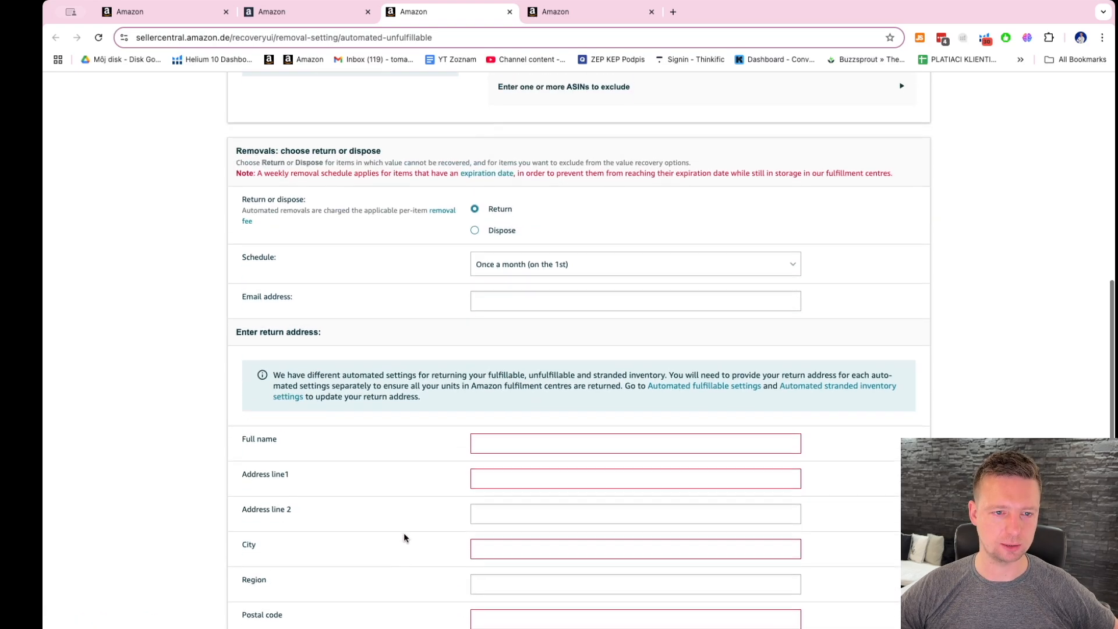
{"action": "scroll", "coordinate": [401, 479], "scroll_direction": "up", "scroll_amount": 3}
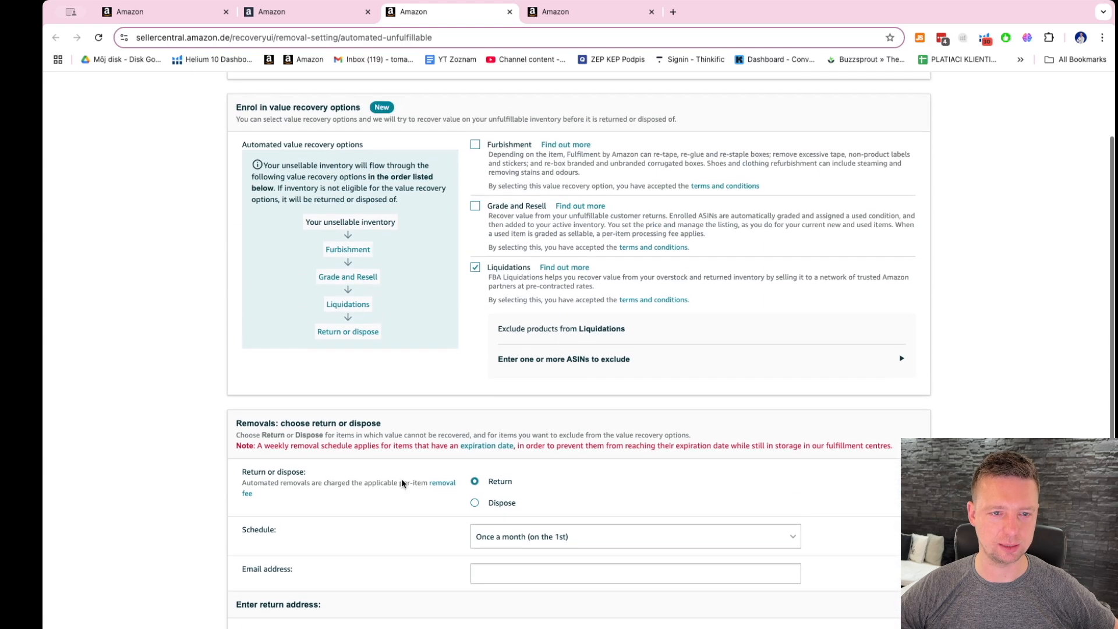
{"action": "scroll", "coordinate": [401, 480], "scroll_direction": "down", "scroll_amount": 1}
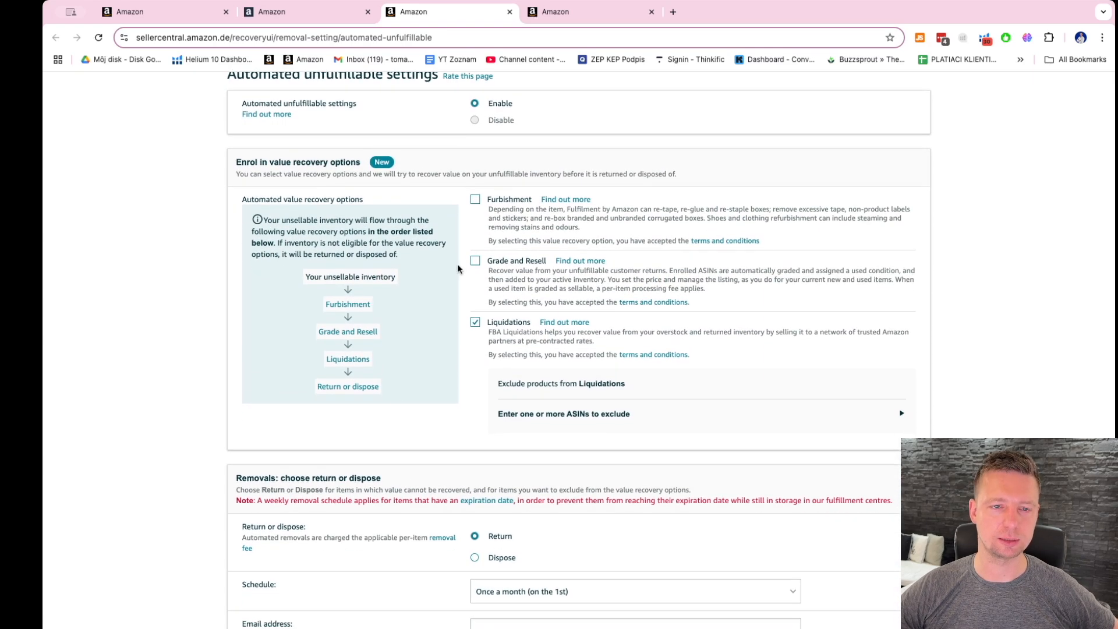
Switch to the "Remove inventory automatically" help article and review its notes and the section on removing unsellable inventory.
{"action": "left_click", "coordinate": [582, 20]}
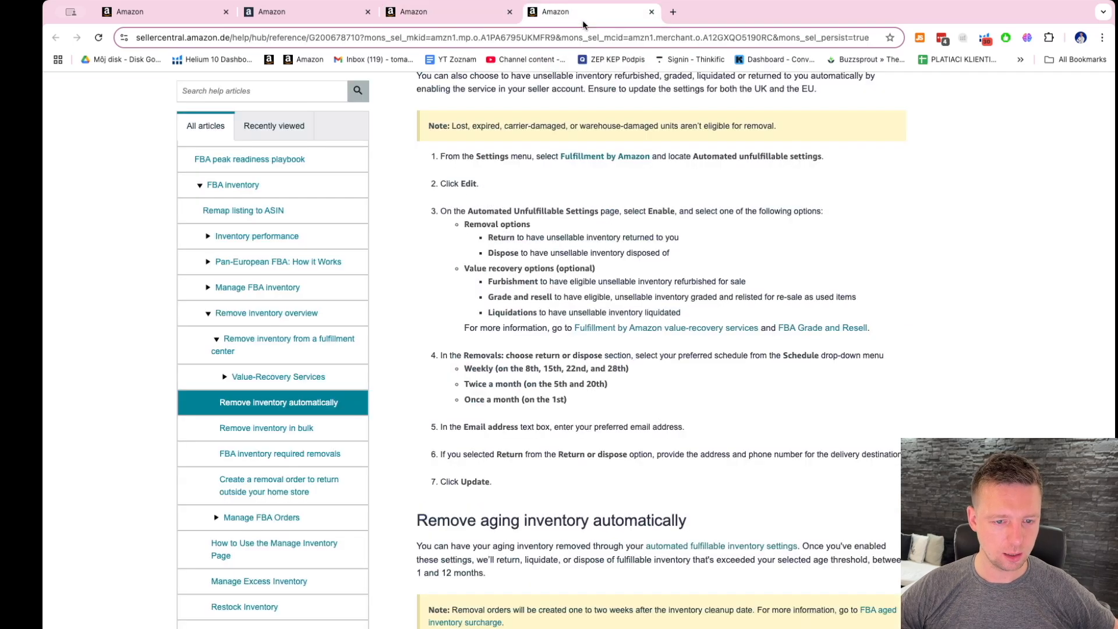
{"action": "scroll", "coordinate": [503, 282], "scroll_direction": "up", "scroll_amount": 6}
{"action": "scroll", "coordinate": [505, 282], "scroll_direction": "up", "scroll_amount": 4}
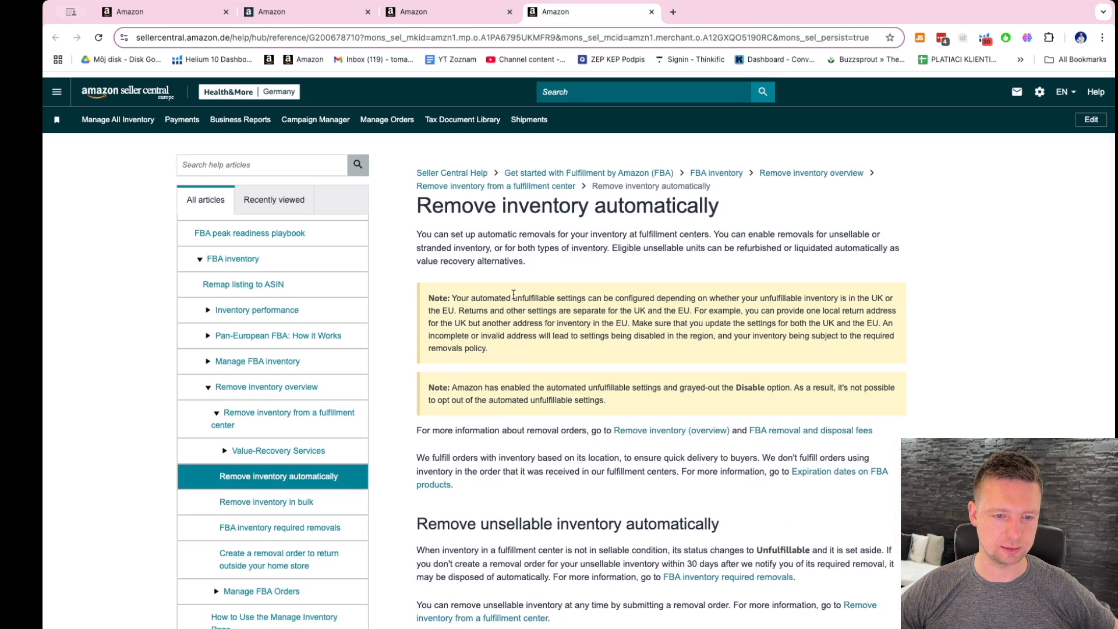
{"action": "scroll", "coordinate": [512, 293], "scroll_direction": "down", "scroll_amount": 1}
{"action": "scroll", "coordinate": [547, 286], "scroll_direction": "down", "scroll_amount": 15}
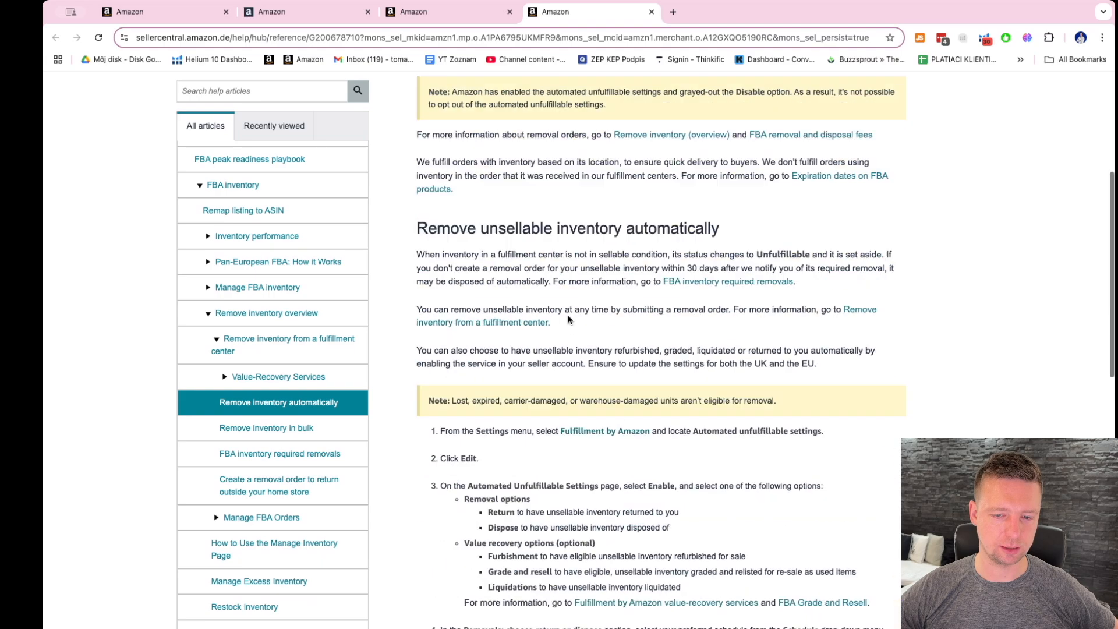